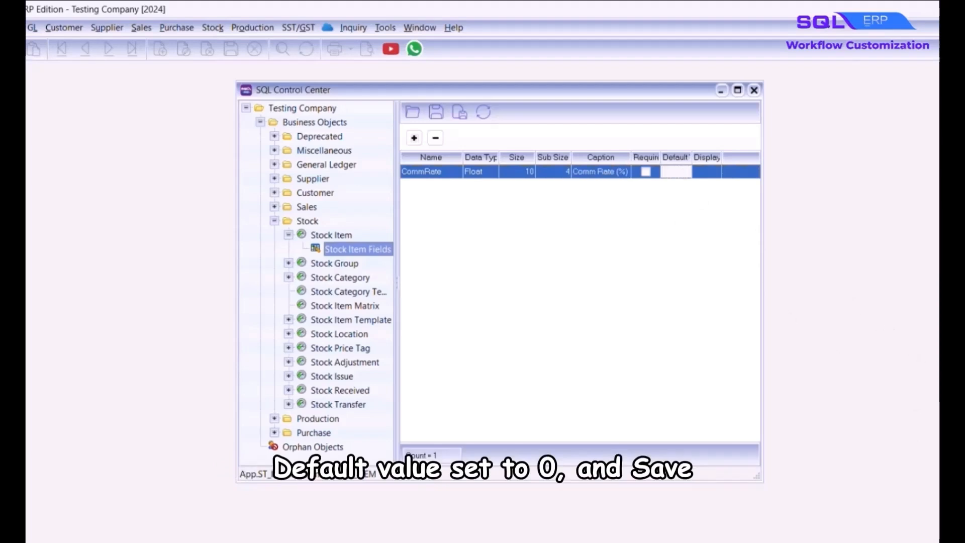
Step: Save the CommRate stock item field with a default value of 0
key("ctrl+s")
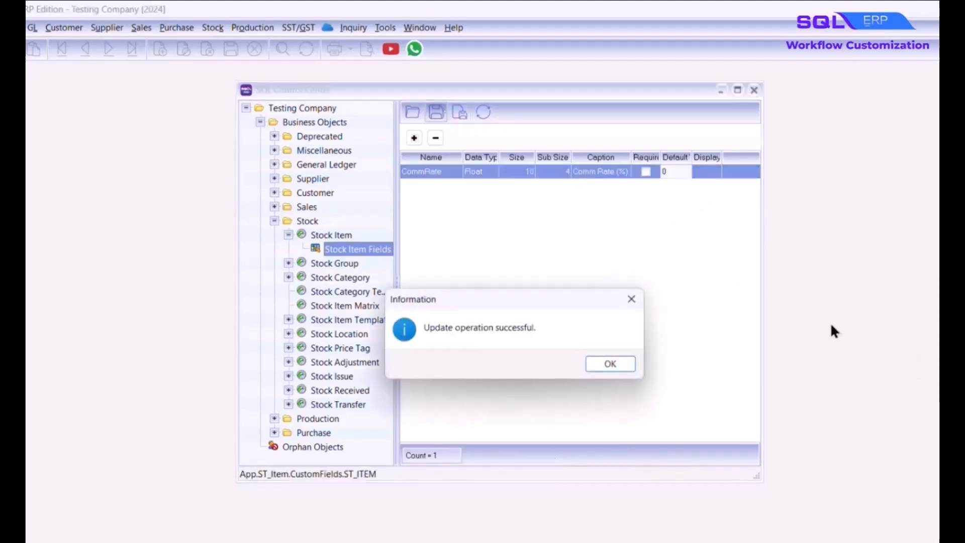
left_click(631, 359)
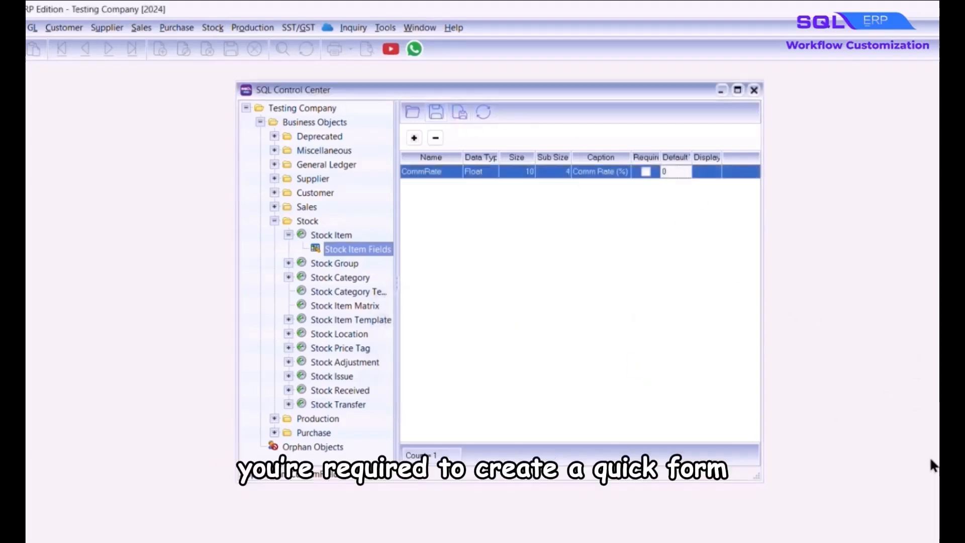
Step: Create a new quick form design named Comm Rate for the Stock Item object
right_click(375, 234)
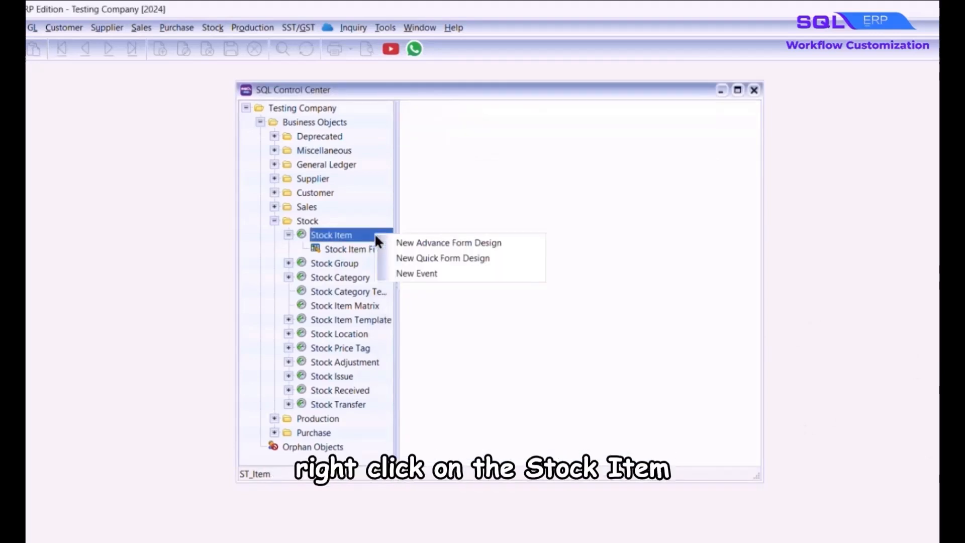
left_click(540, 263)
type("Comm Rate")
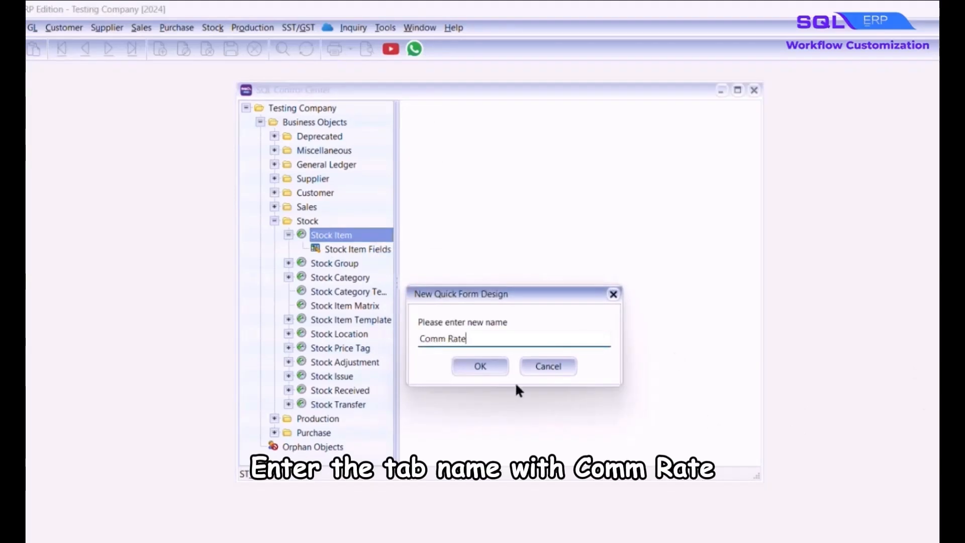
key("Return")
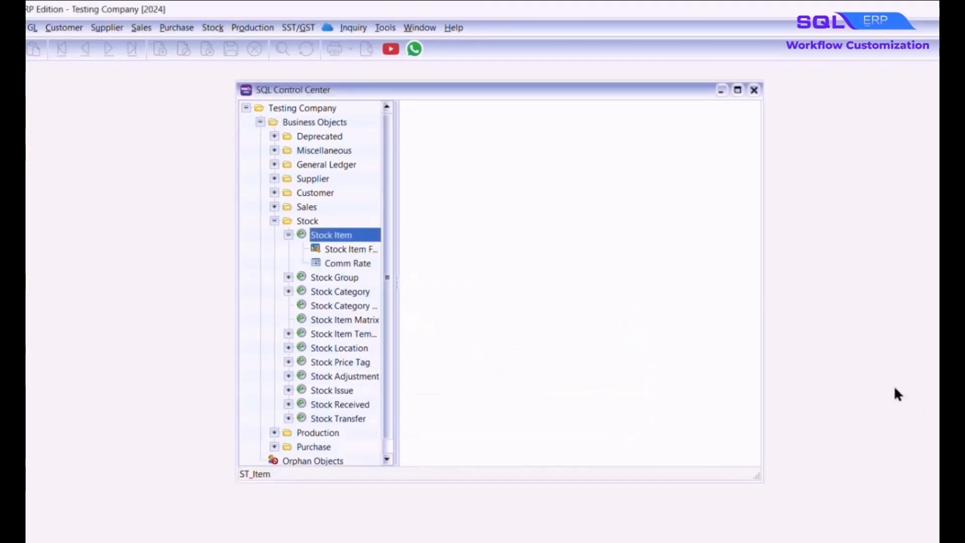
Step: Add the Comm Rate (%) field to the Comm Rate form layout and save the design
left_click(512, 113)
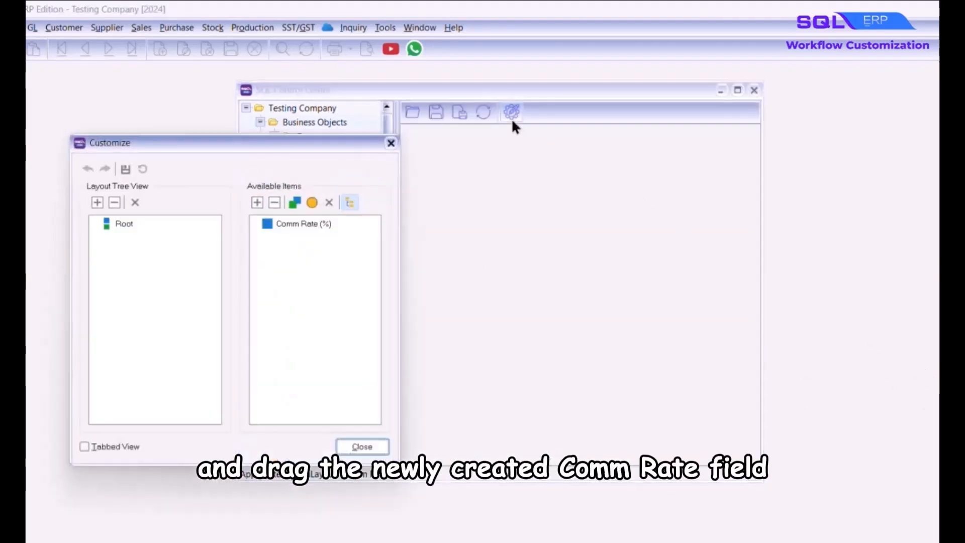
left_click_drag(322, 226, 411, 134)
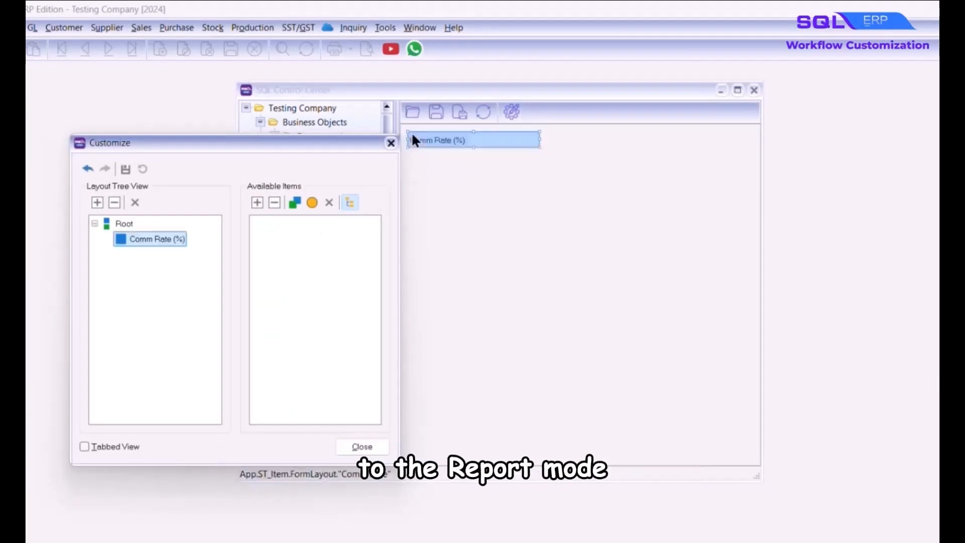
left_click(362, 446)
left_click(435, 113)
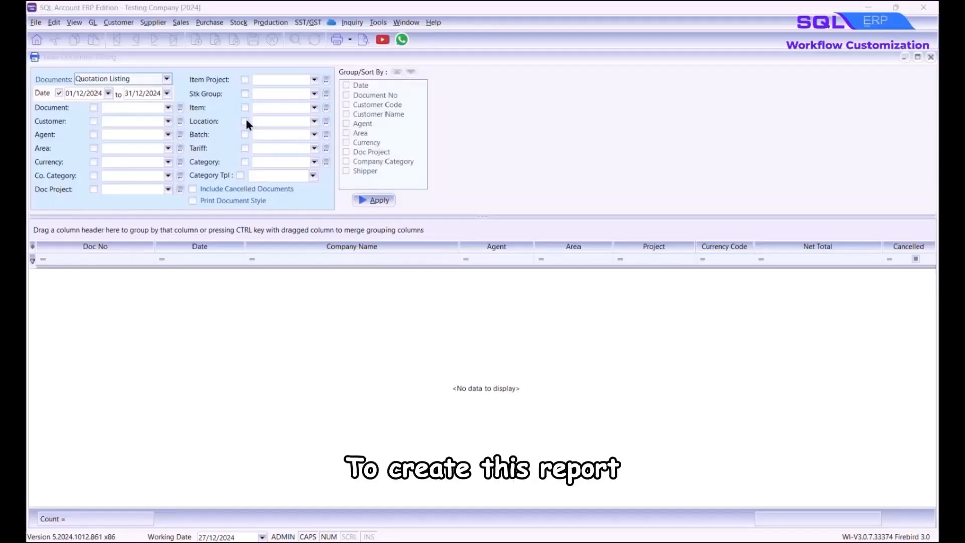
Step: Generate the Invoice Listing in the sales document listing, grouped by Customer Code
left_click(167, 79)
left_click(100, 115)
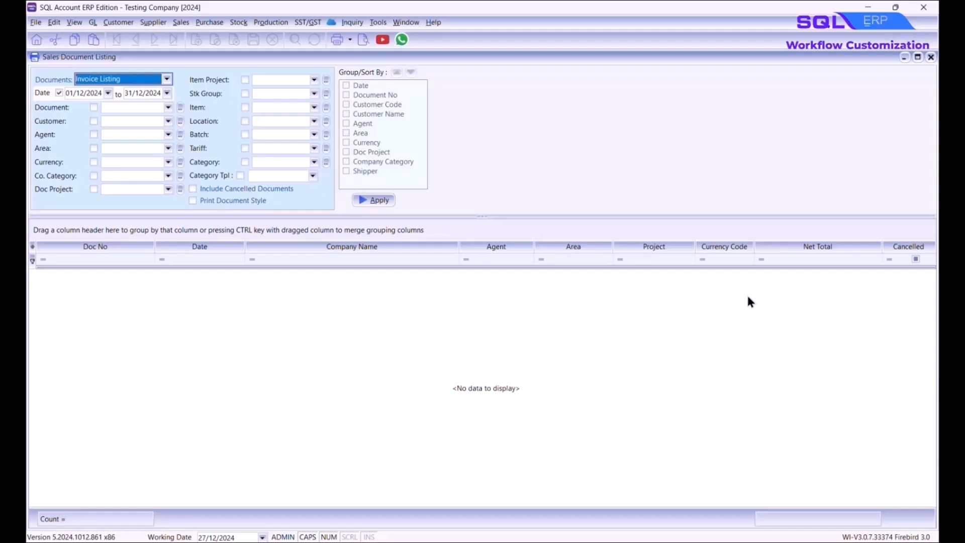
left_click(345, 104)
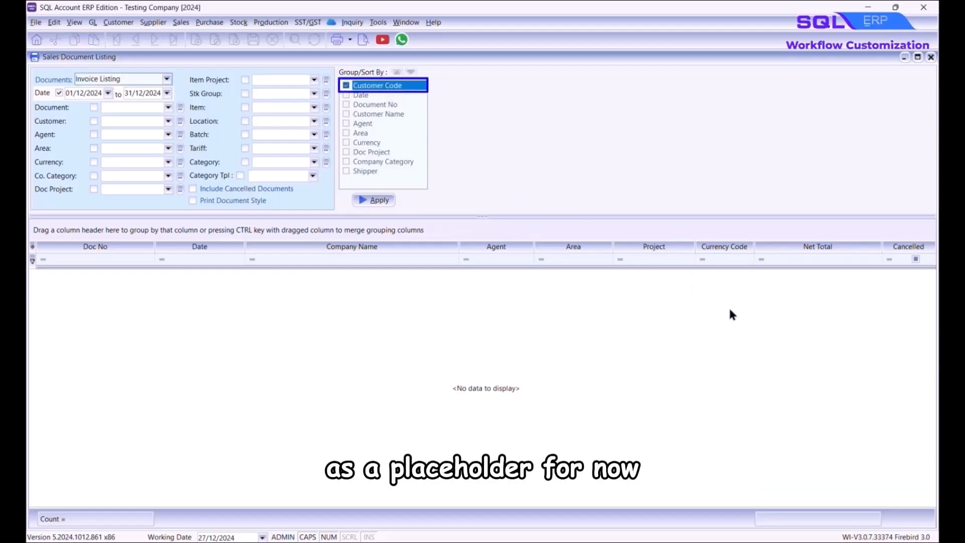
left_click(374, 200)
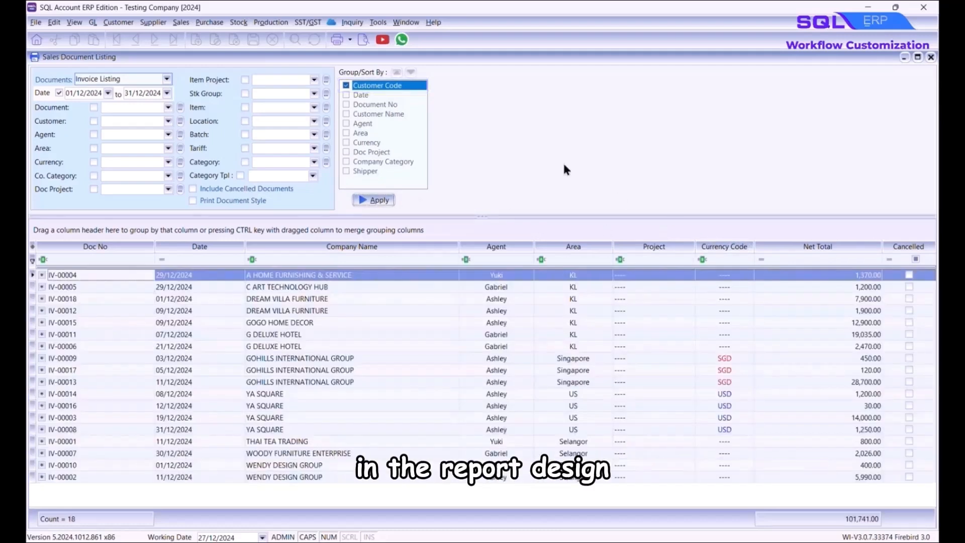
Step: Open the report Sales Local - Invoice Listing - Level 1 in the report designer
left_click(364, 40)
left_click(591, 226)
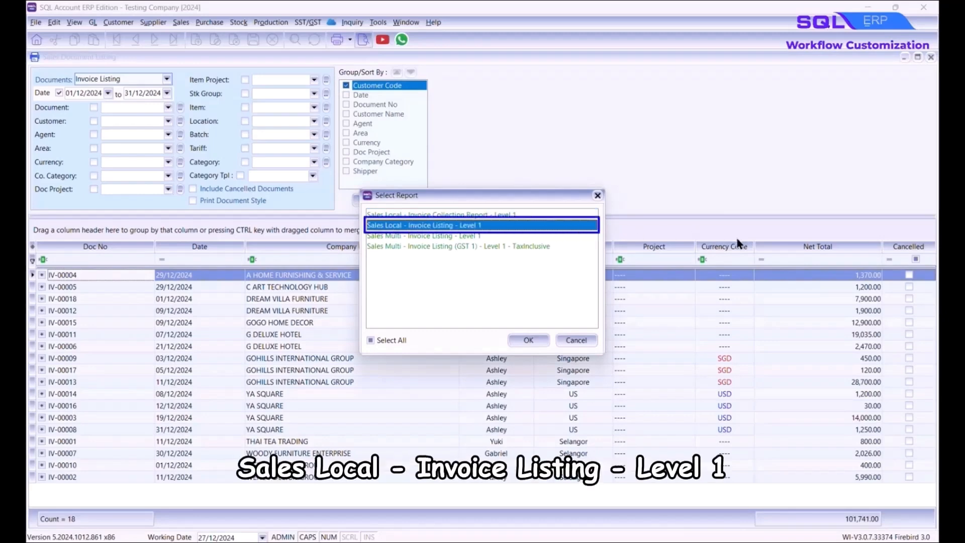
left_click(528, 341)
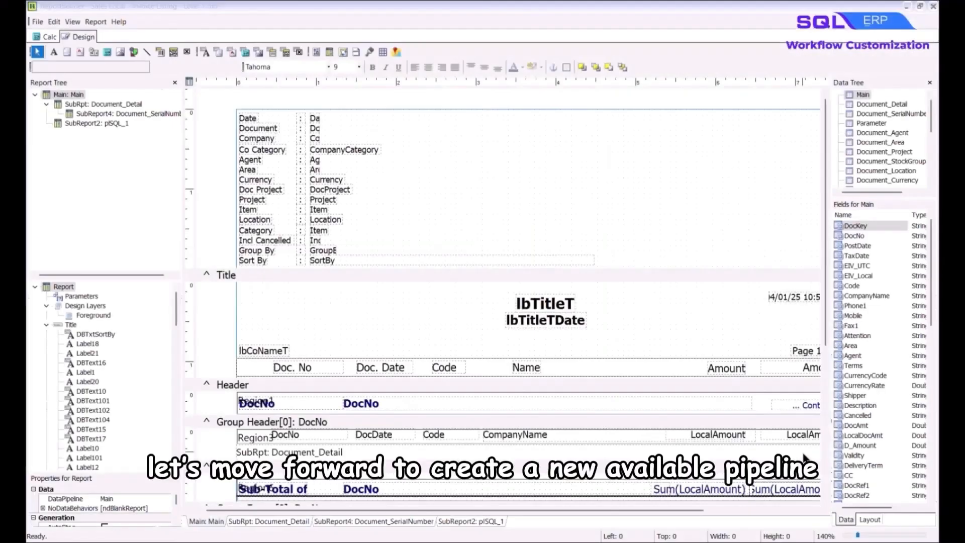
Step: Add SQL_3 to the string variables in the report's global declarations
left_click(49, 37)
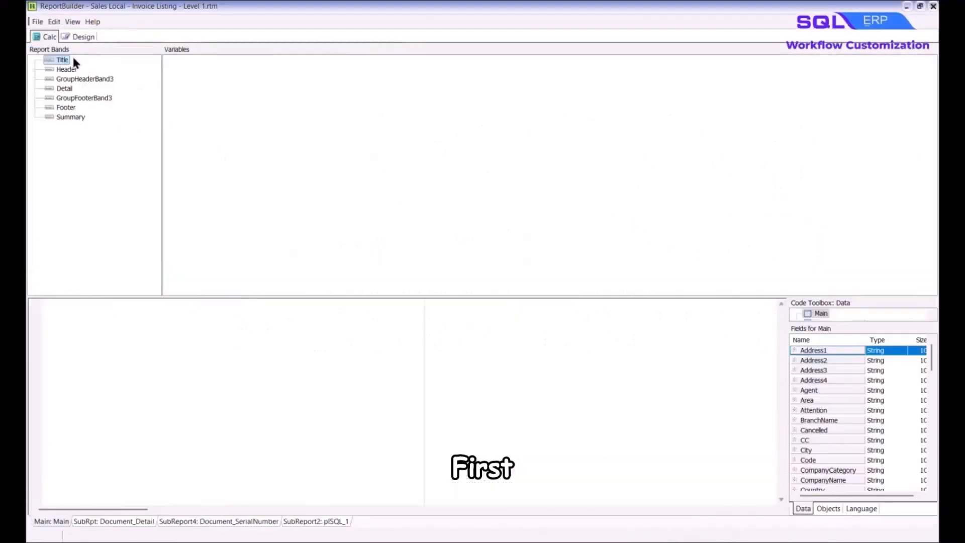
right_click(141, 131)
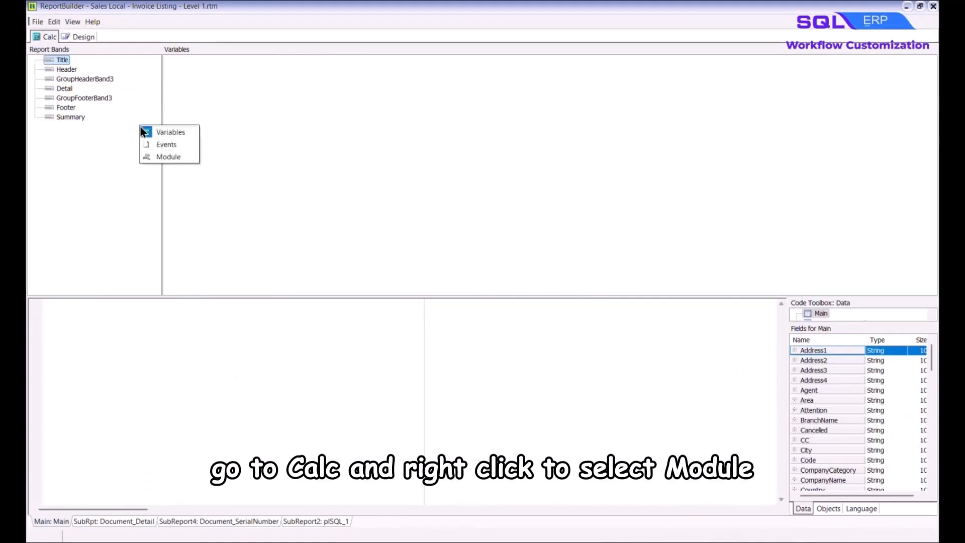
left_click(193, 157)
left_click(104, 71)
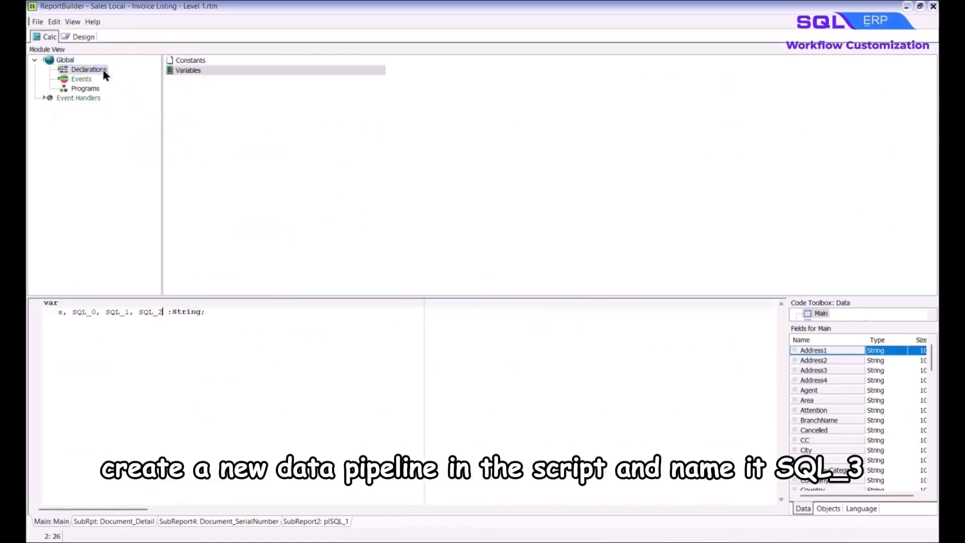
type(", SQL_3")
left_click(761, 322)
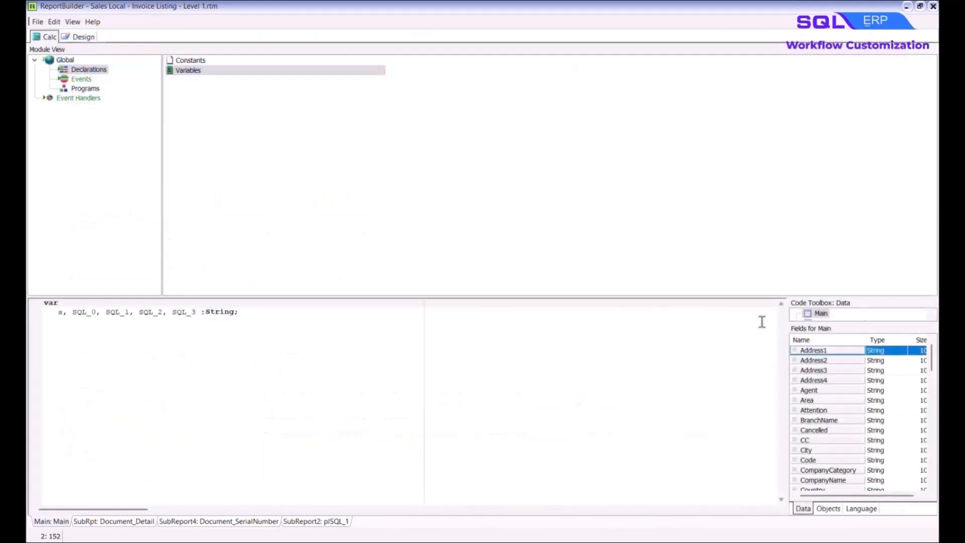
Step: Define SQL_3 in the global OnCreate event as a query joining Main and Document_Detail on DocKey, ordered by Location, DocDate and DocNo
left_click(81, 78)
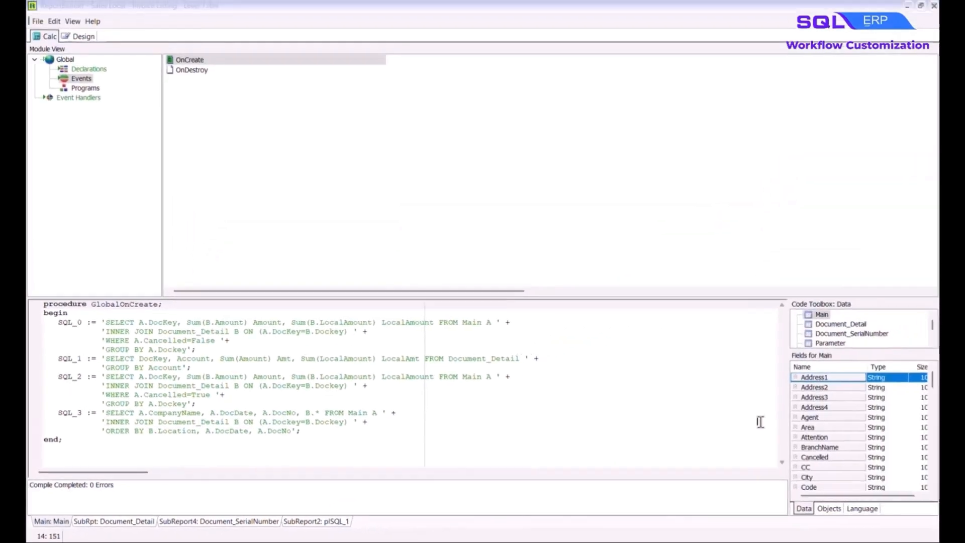
Step: Insert a LocalSQL_SELECT call below the plSQL_2 call in the ReportBeforePrint event handler
left_click(80, 97)
left_click(363, 151)
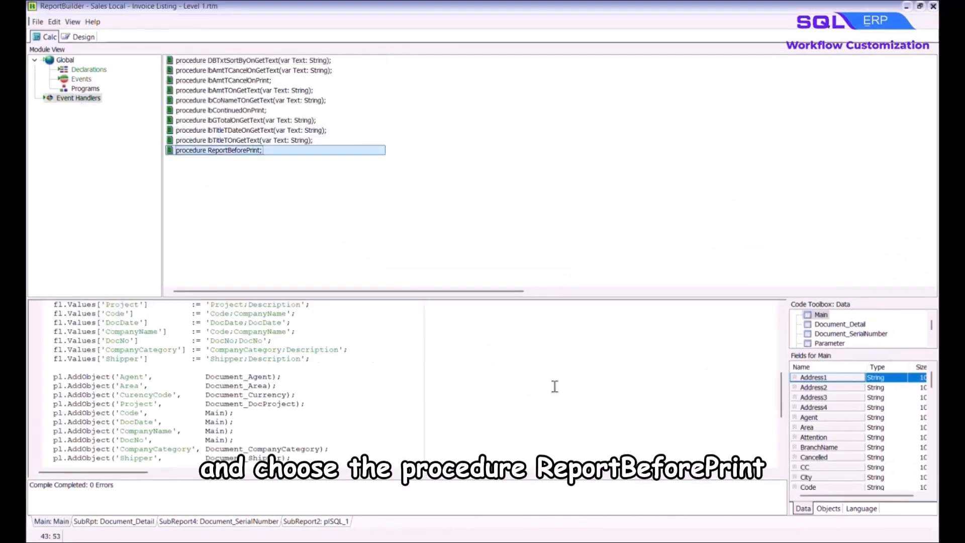
scroll(733, 378, "up", 3)
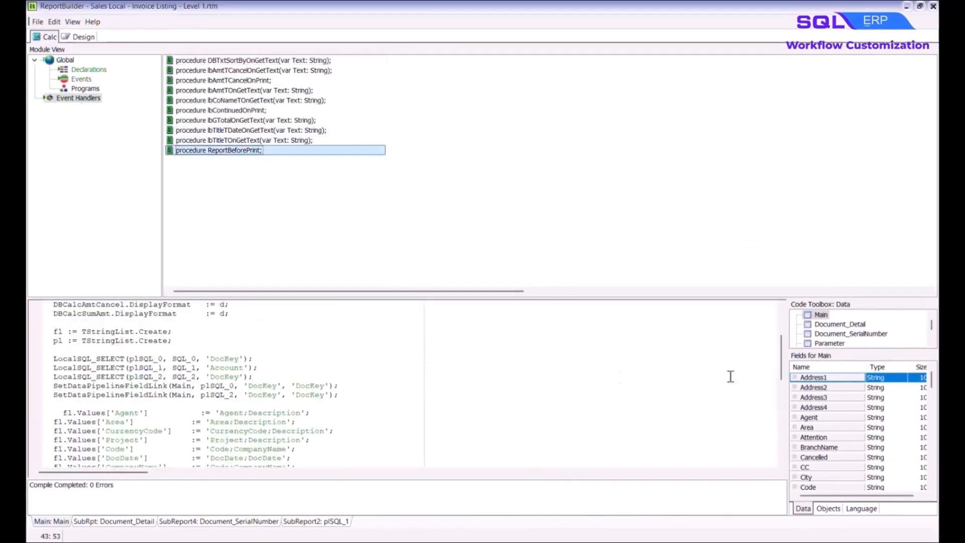
left_click(861, 508)
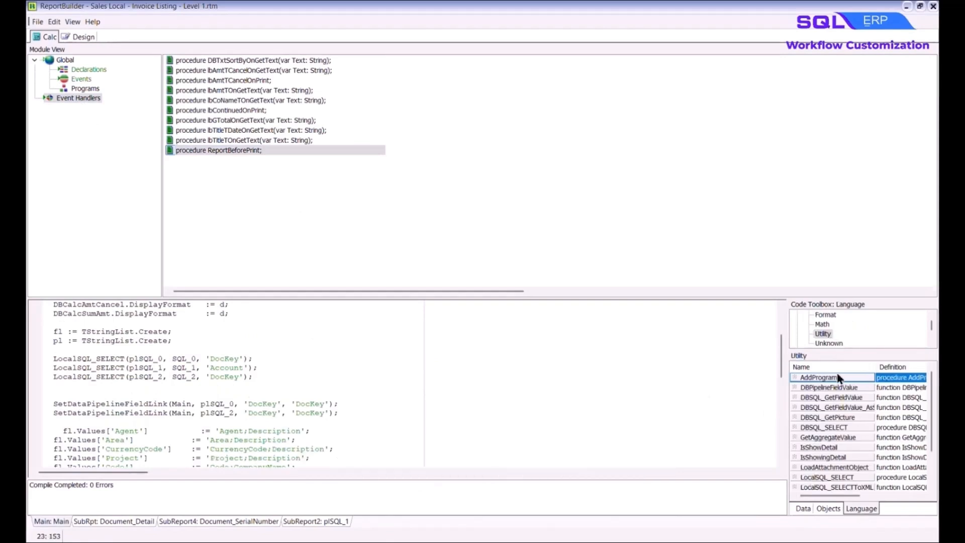
left_click(845, 478)
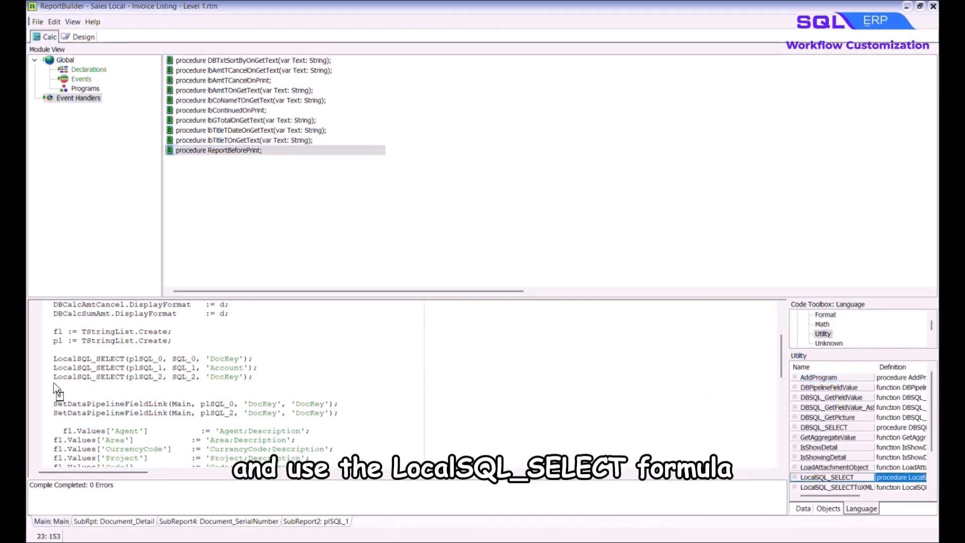
left_click_drag(56, 387, 56, 387)
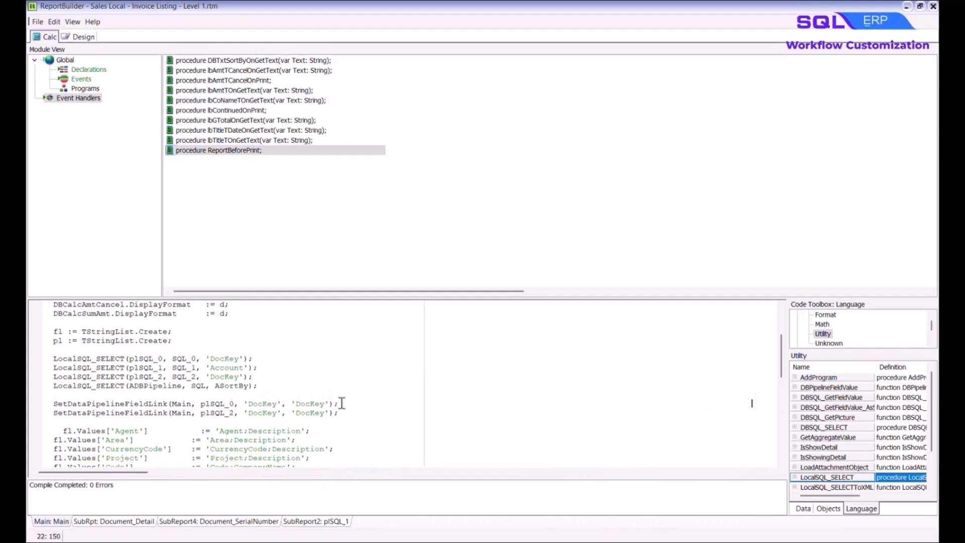
Step: Set the new LocalSQL_SELECT call's pipeline argument to plSQL_3 and its SQL argument to SQL_3
left_click_drag(183, 386, 130, 386)
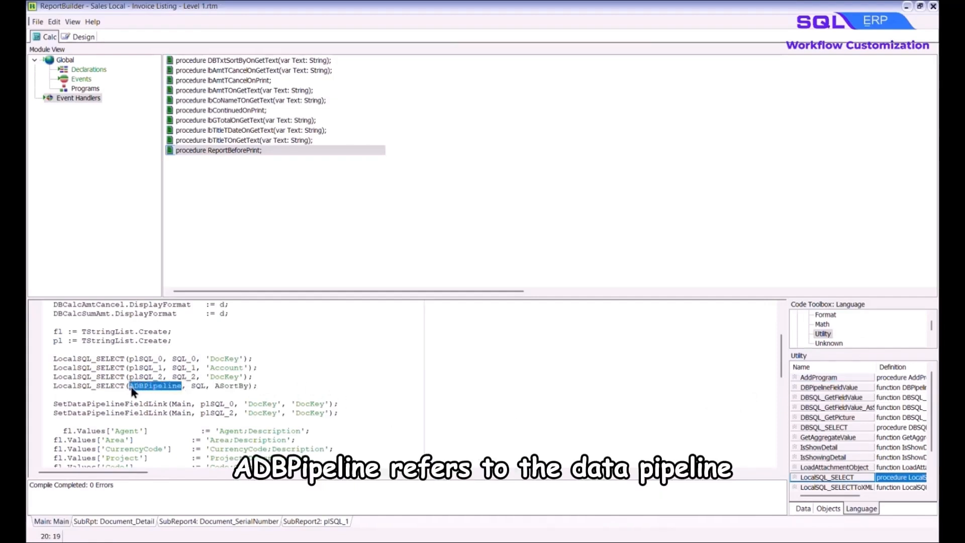
type("pl")
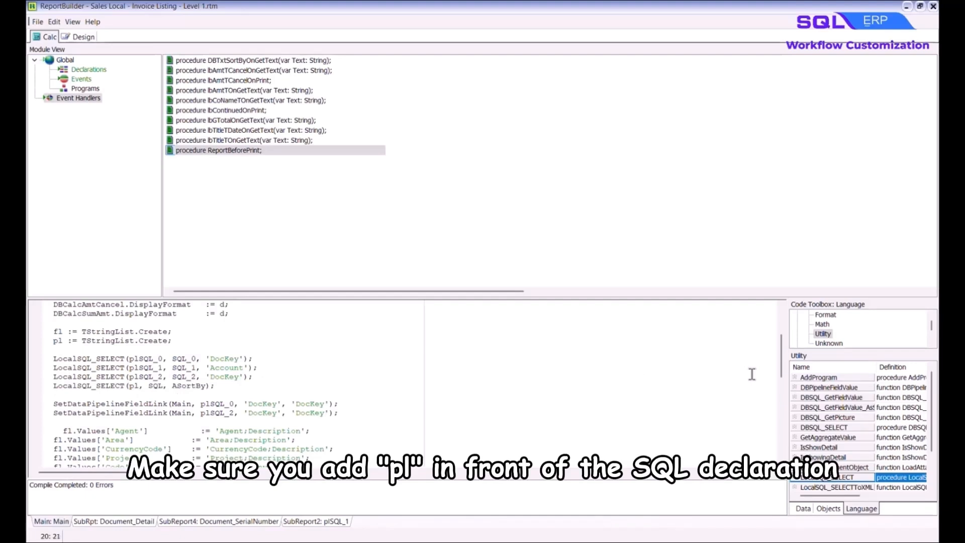
type("SQ")
type("L_3")
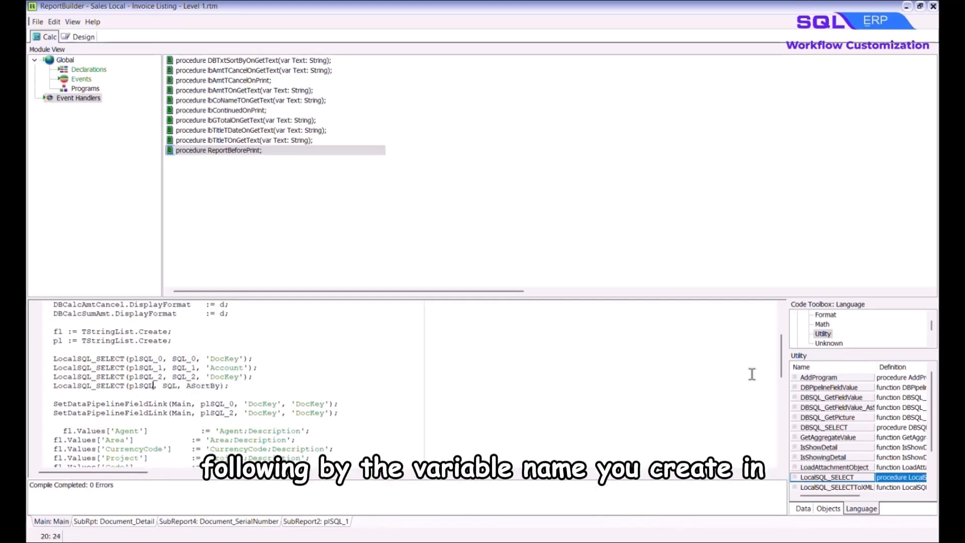
left_click(752, 375)
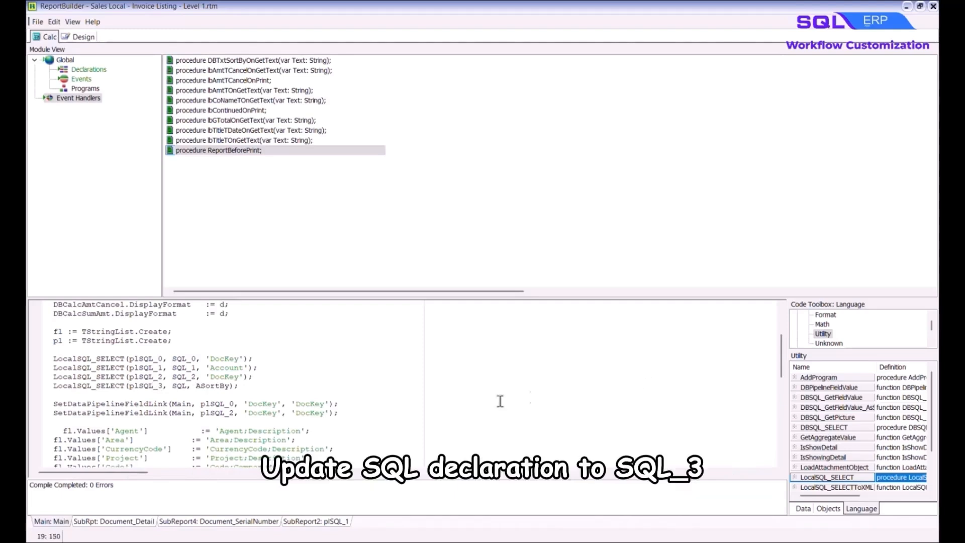
left_click_drag(186, 386, 173, 386)
type("SQL_3")
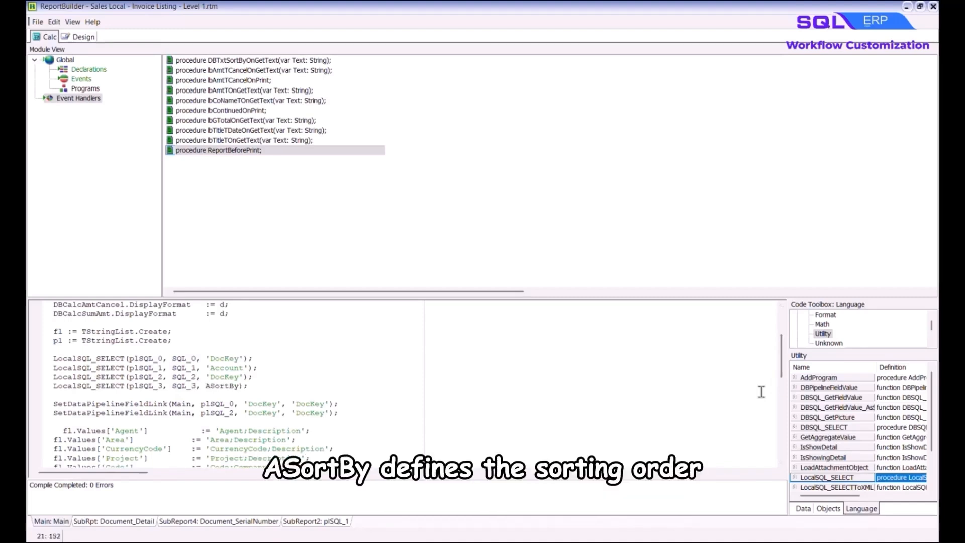
Step: Set the sort argument of the plSQL_3 call to 'Location;DocDate;DocNo'
left_click_drag(239, 385, 205, 385)
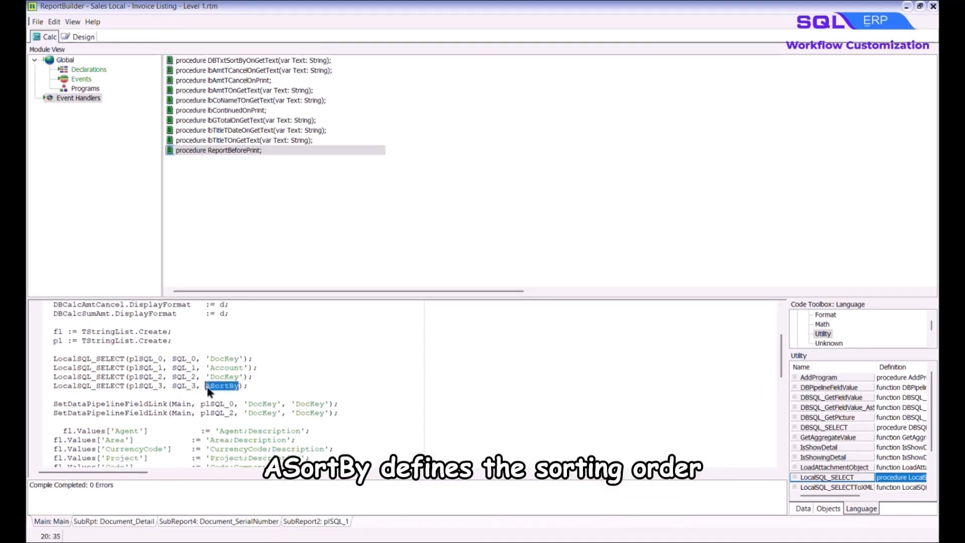
type("'Locat")
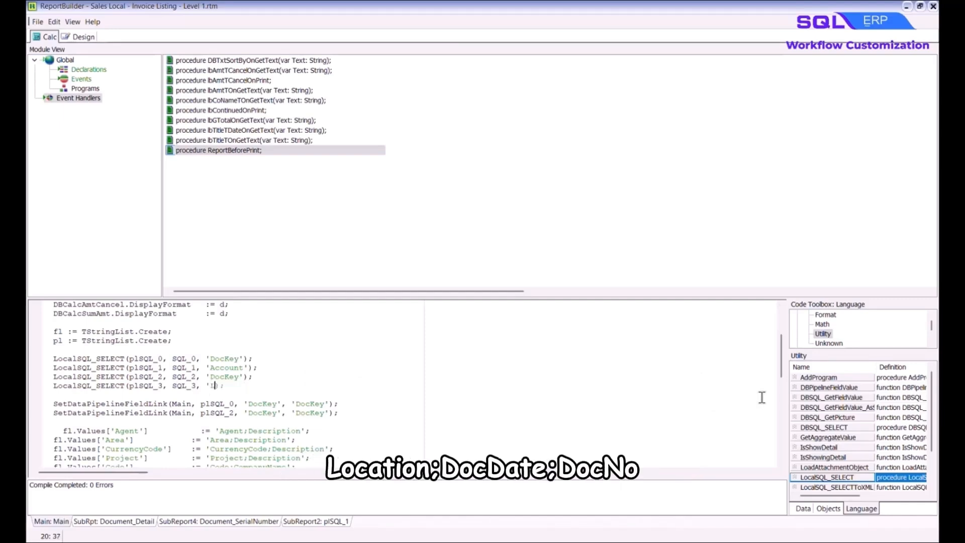
type("ion;DocDate;DocNo'")
left_click(762, 377)
Step: Comment out the Group By code in ReportBeforePrint with braces, from the first fl.Values line through pl.Free
left_click_drag(620, 300, 583, 67)
scroll(603, 267, "down", 3)
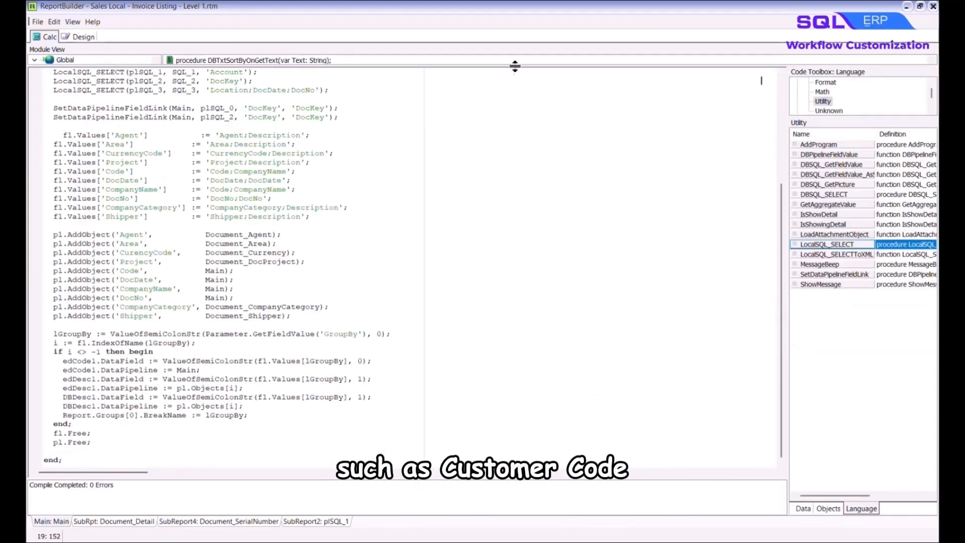
left_click_drag(517, 67, 517, 300)
left_click(59, 368)
type("{")
scroll(729, 418, "down", 10)
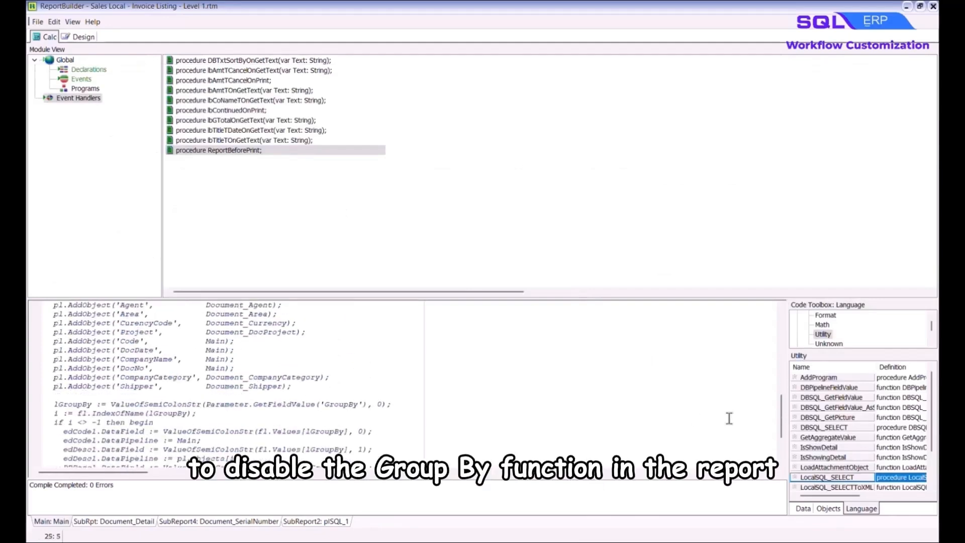
left_click(132, 437)
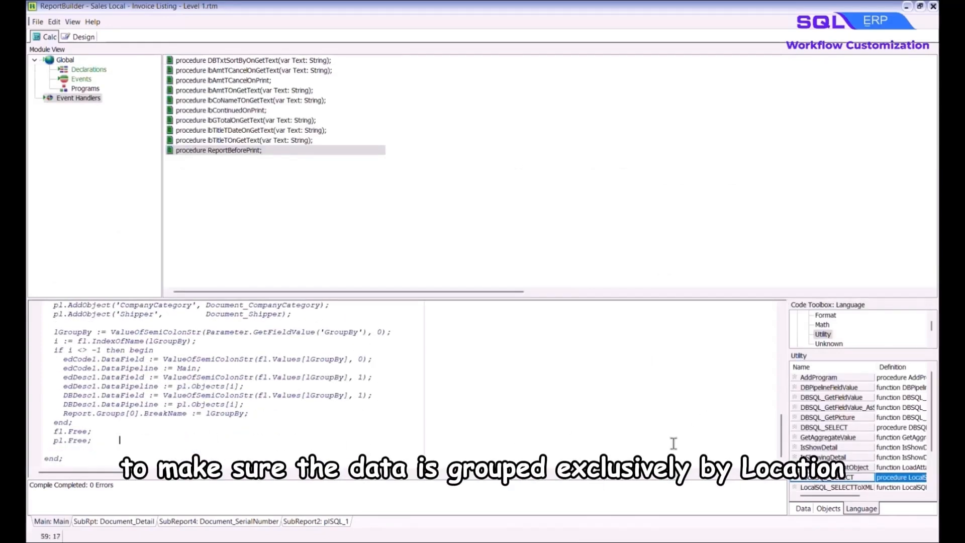
left_click(762, 420)
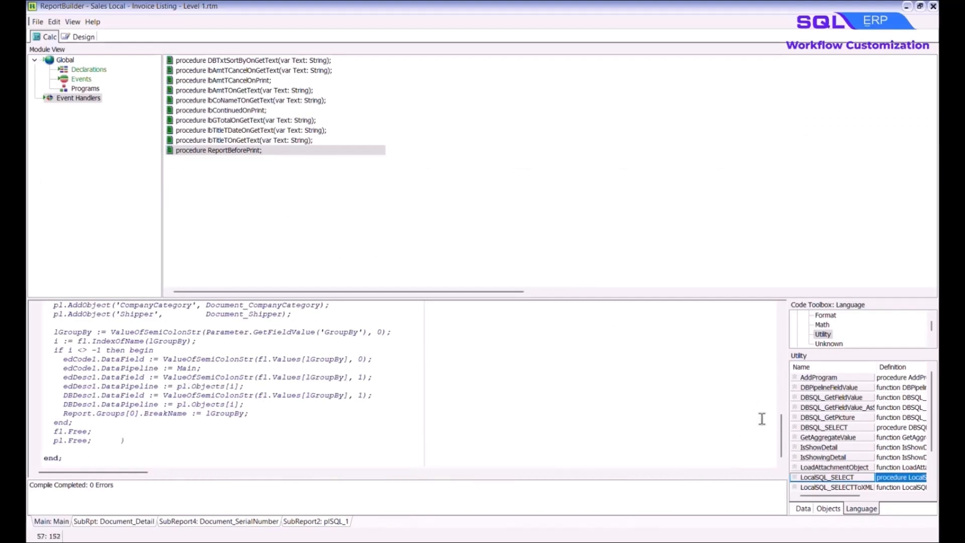
Step: Compile the ReportBeforePrint event handler code
right_click(411, 399)
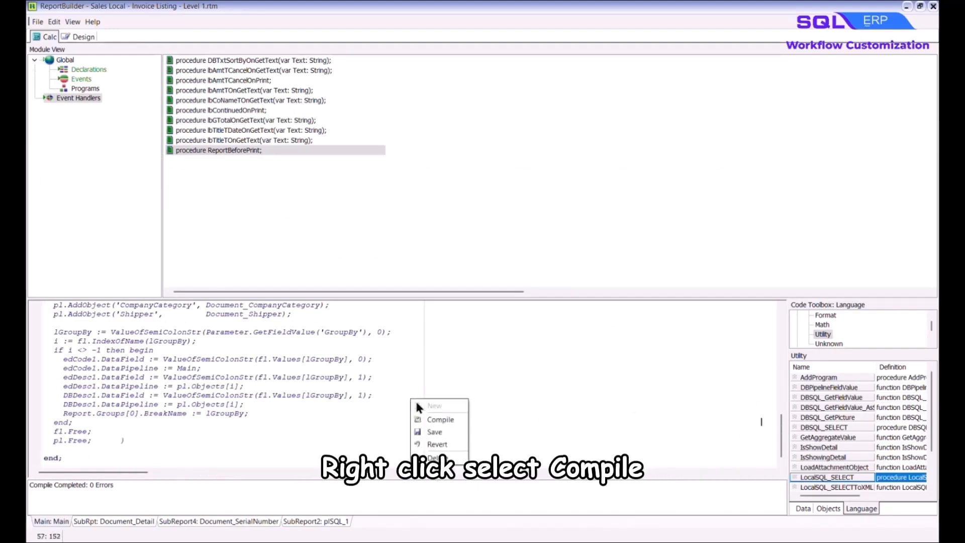
left_click(452, 418)
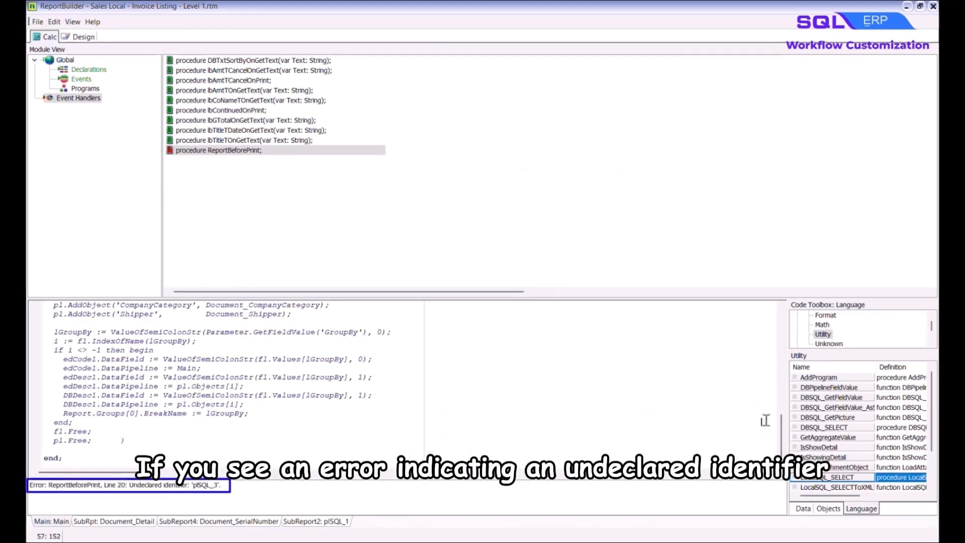
key("ctrl+n")
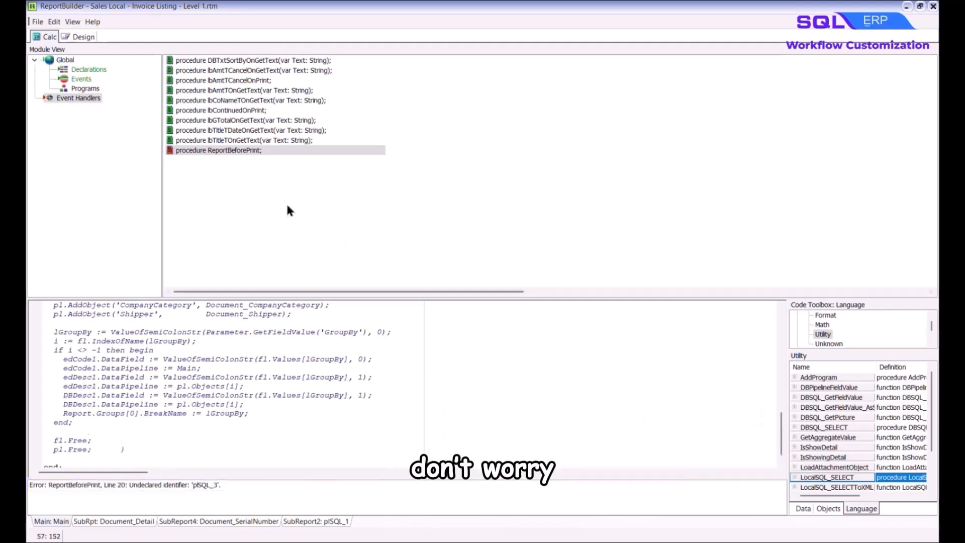
Step: Save the report as a new one named 0Sales Invoice Listing
left_click(38, 22)
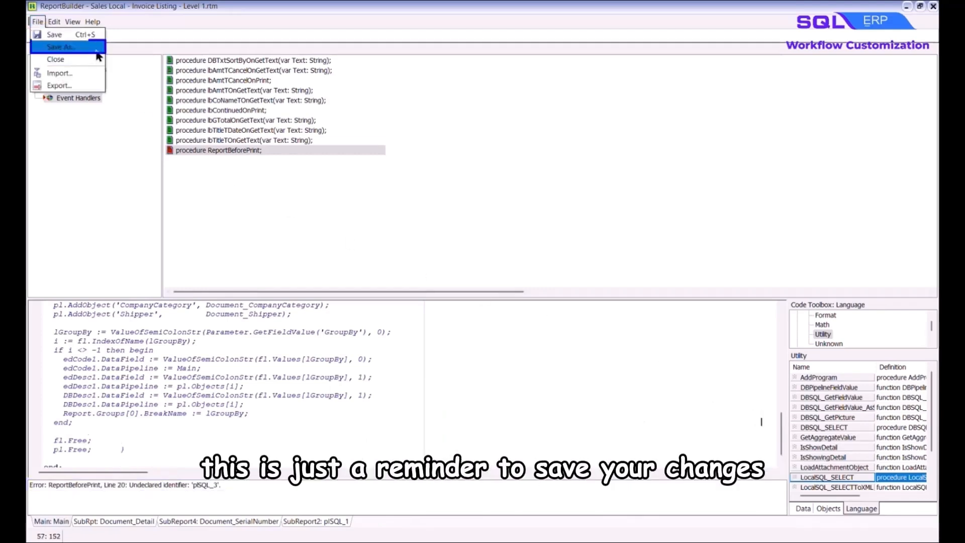
left_click(48, 43)
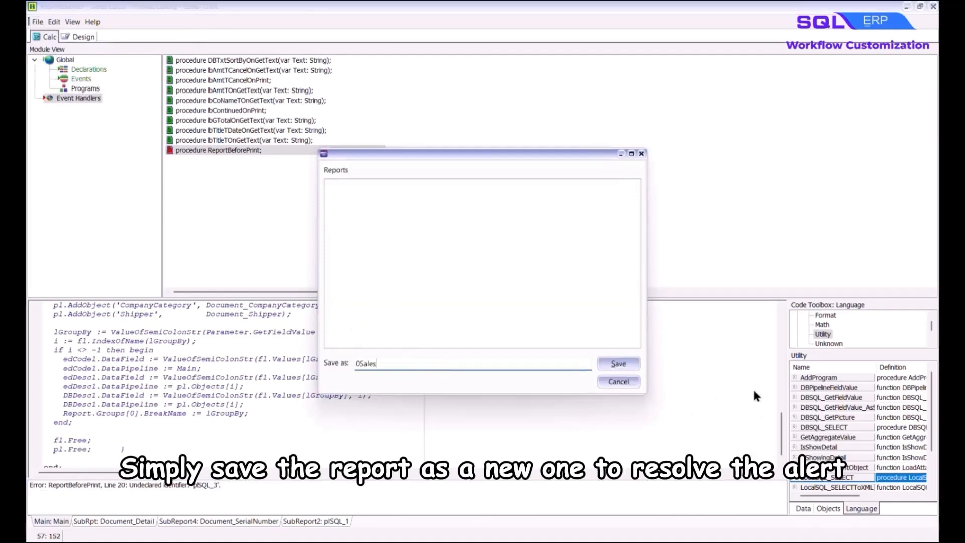
type("Control")
left_click(618, 364)
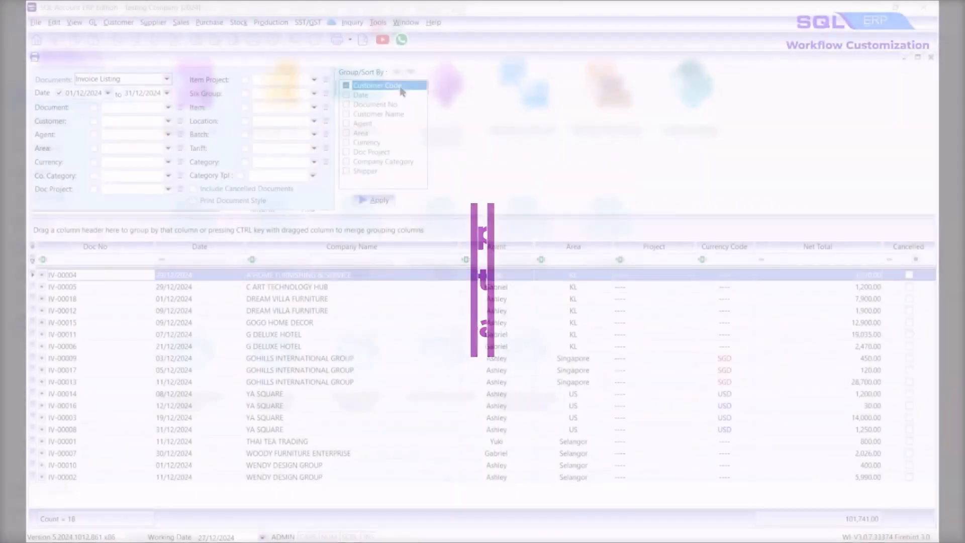
Step: Reopen the 0Sales Invoice Listing report from the invoice listing in the report designer
left_click(361, 41)
left_click(592, 218)
left_click(528, 340)
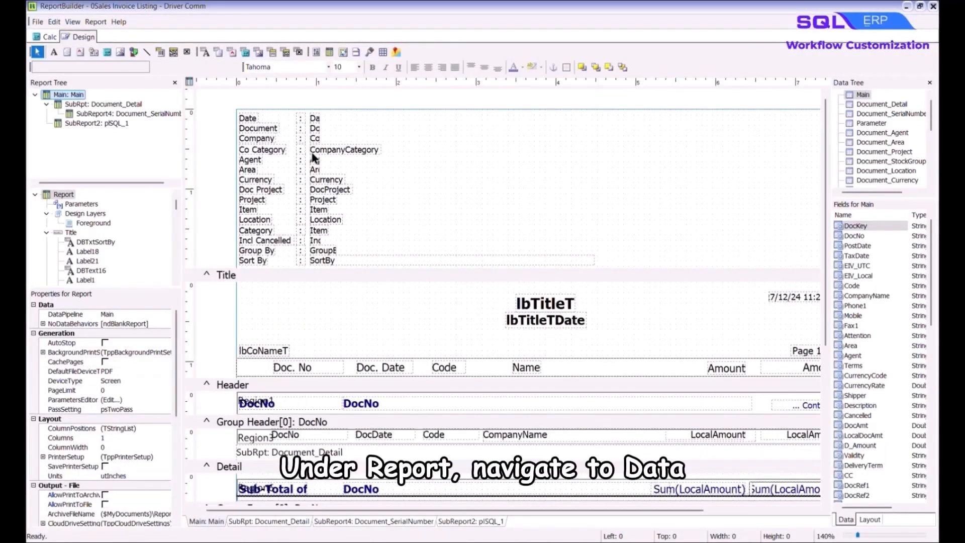
Step: Change the main report's data pipeline to plSQL_3 and check the pipeline of the DocNo field in the Detail band
left_click(95, 21)
left_click(117, 31)
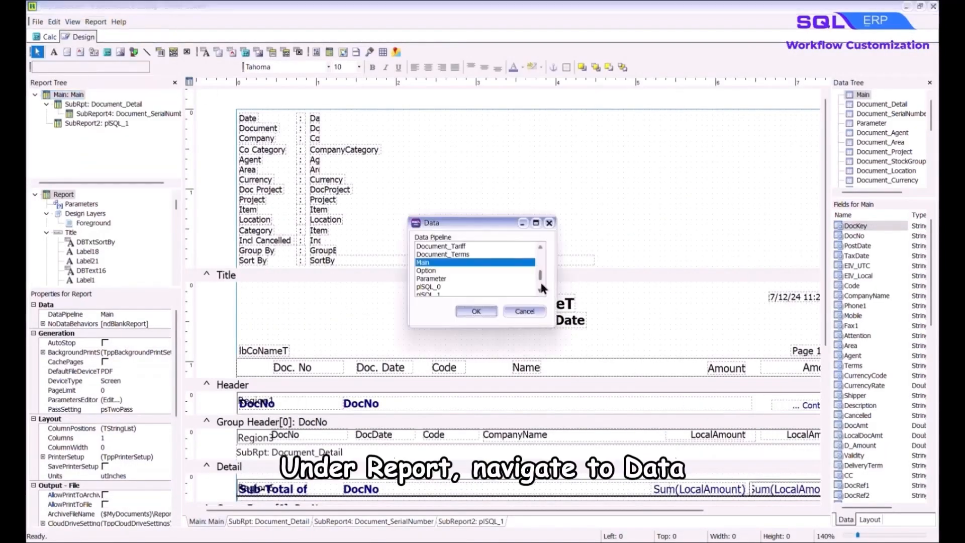
scroll(543, 293, "down", 2)
left_click(517, 270)
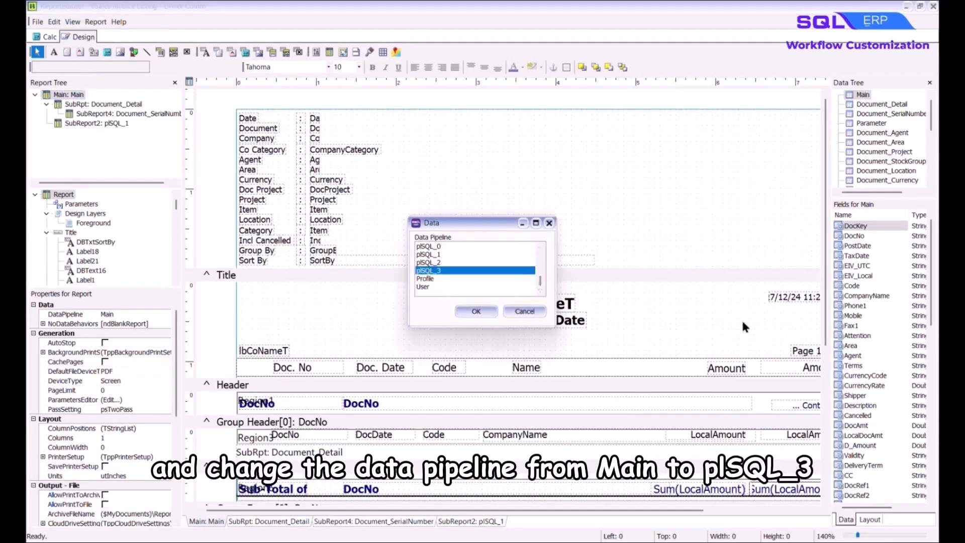
left_click(495, 309)
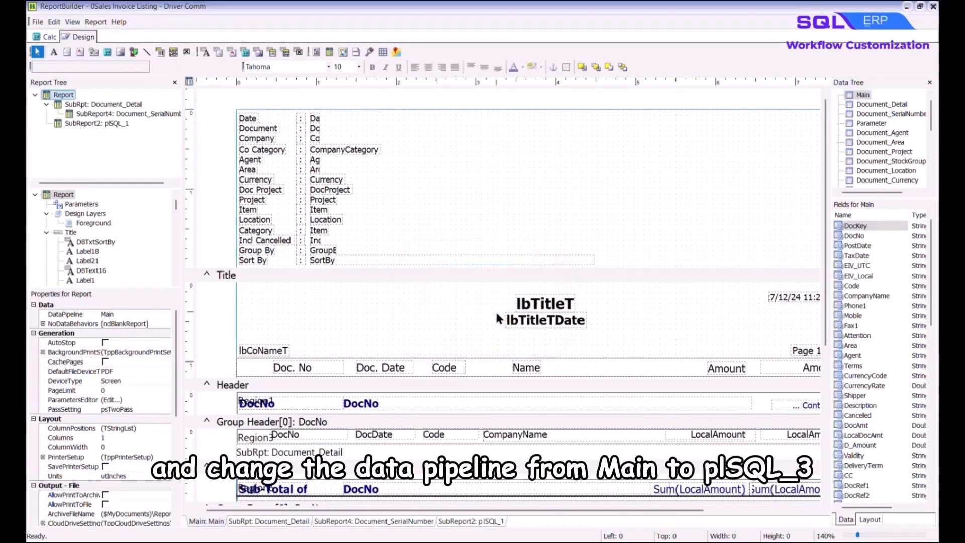
left_click(336, 432)
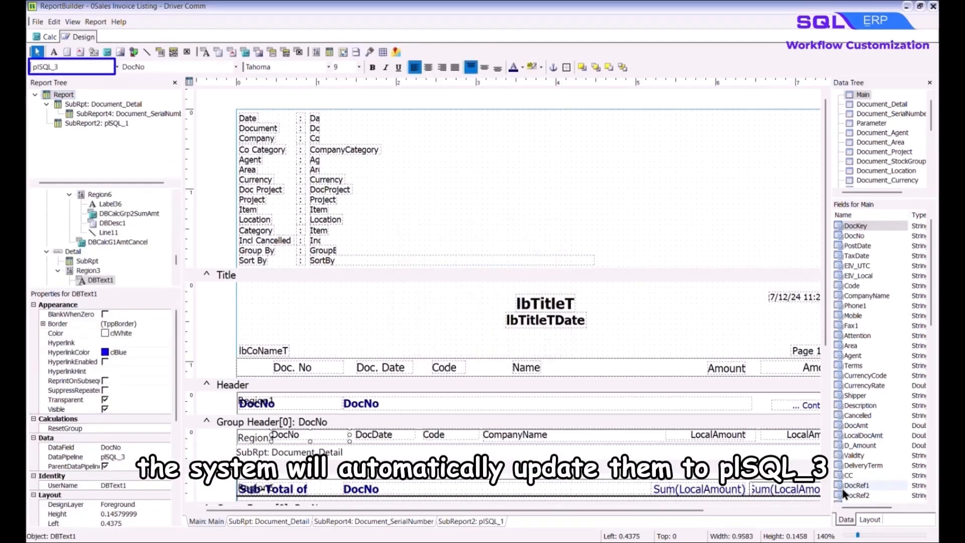
left_click(534, 422)
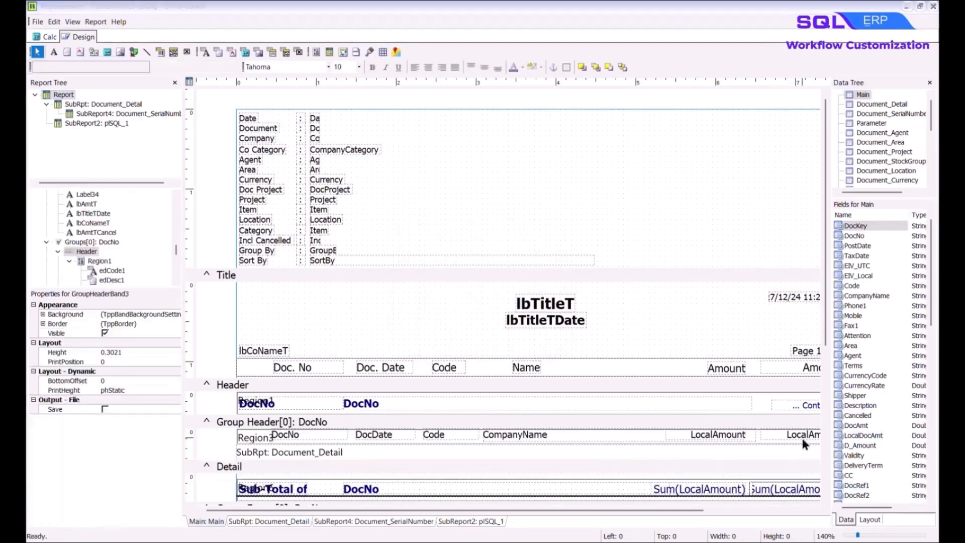
Step: Link the edCode1 DBText in the group header to the Location field of the Document_Detail pipeline
left_click(339, 410)
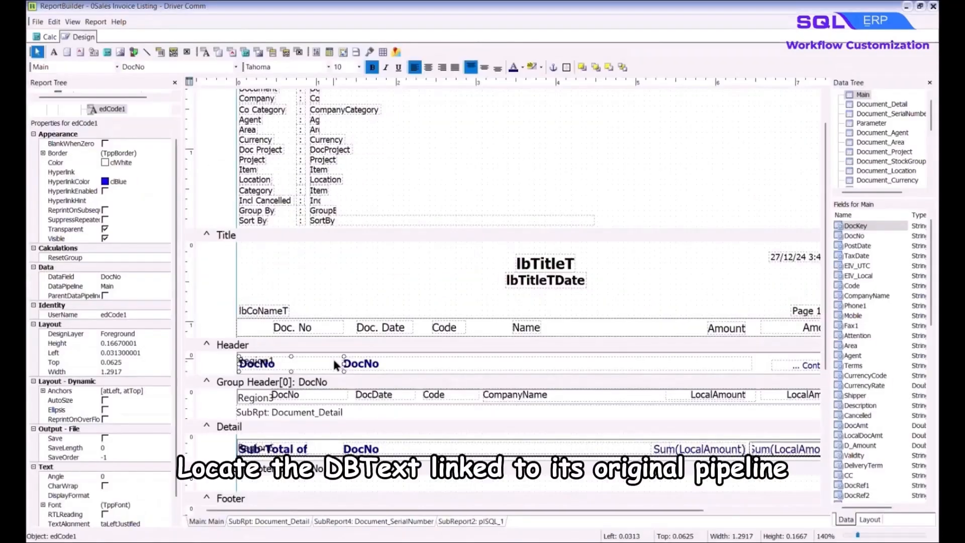
left_click(117, 67)
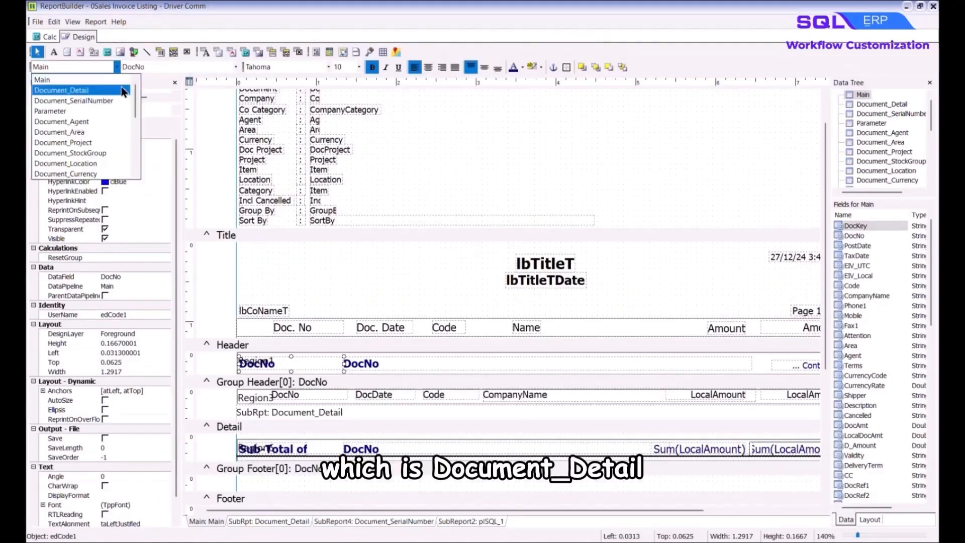
left_click(122, 90)
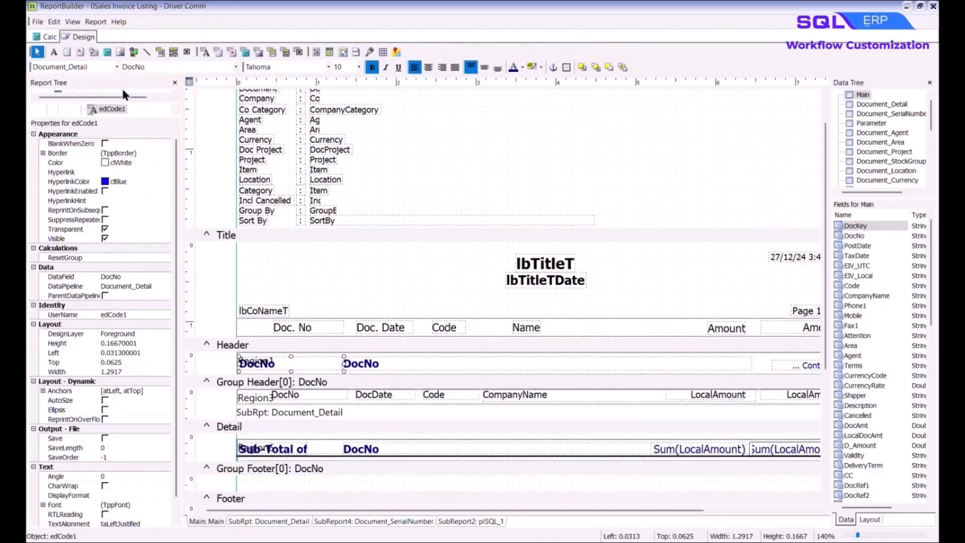
left_click(236, 67)
scroll(227, 126, "down", 3)
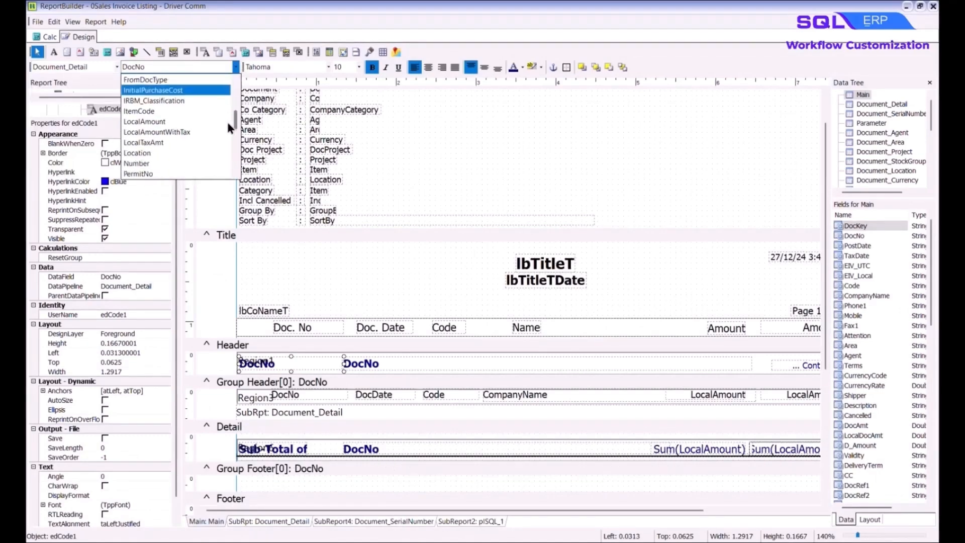
left_click(202, 152)
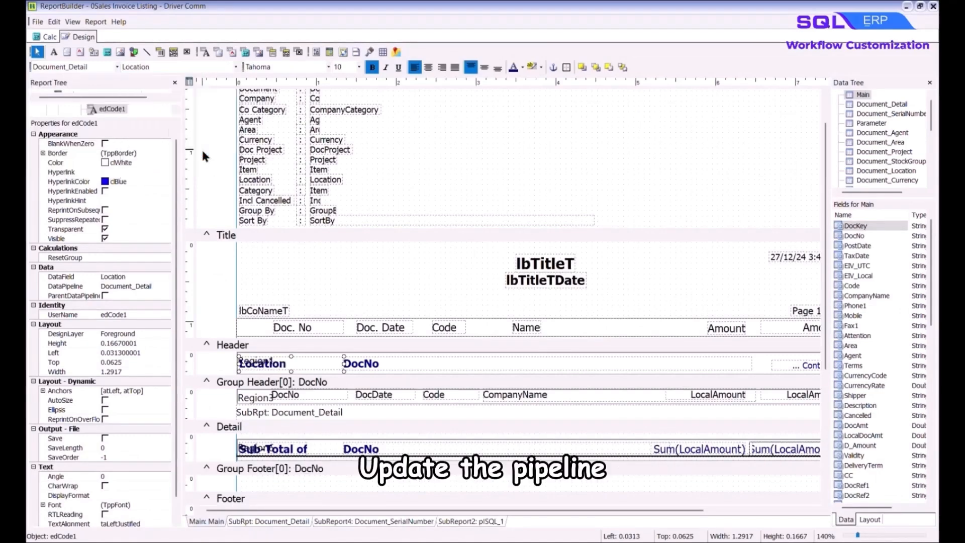
left_click(117, 66)
scroll(110, 144, "down", 4)
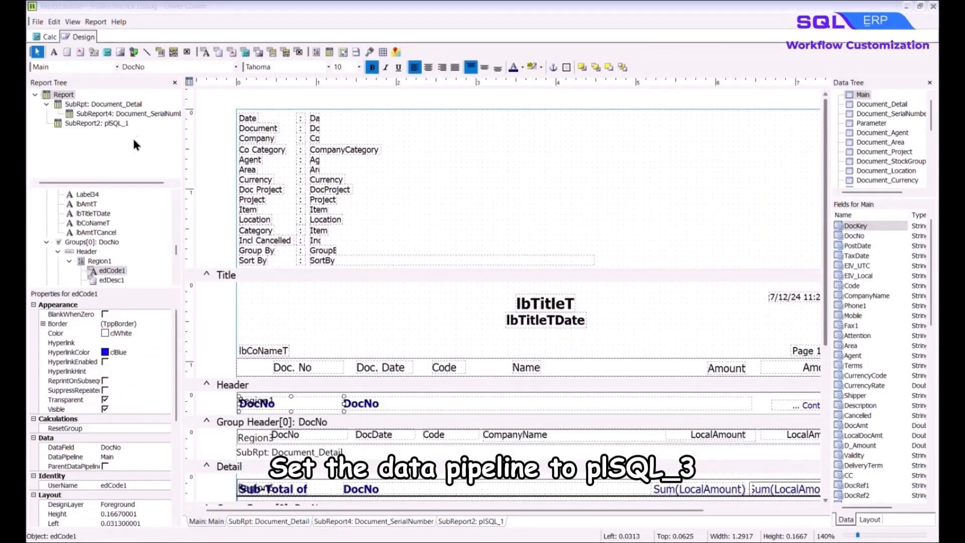
Step: Set edCode1's data pipeline to plSQL_3, look up the location field under Document_Detail, and enter Location as its data field
left_click(117, 68)
scroll(101, 139, "down", 4)
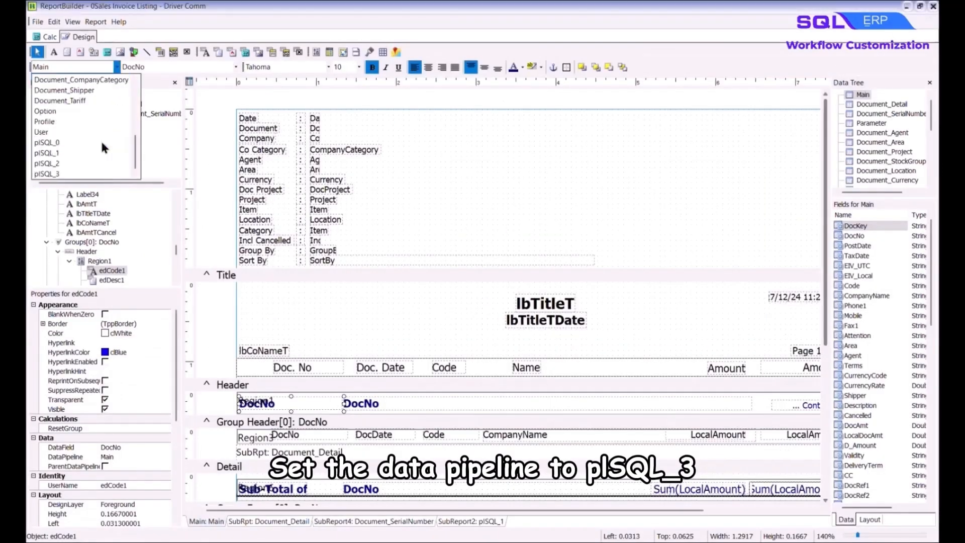
left_click(108, 174)
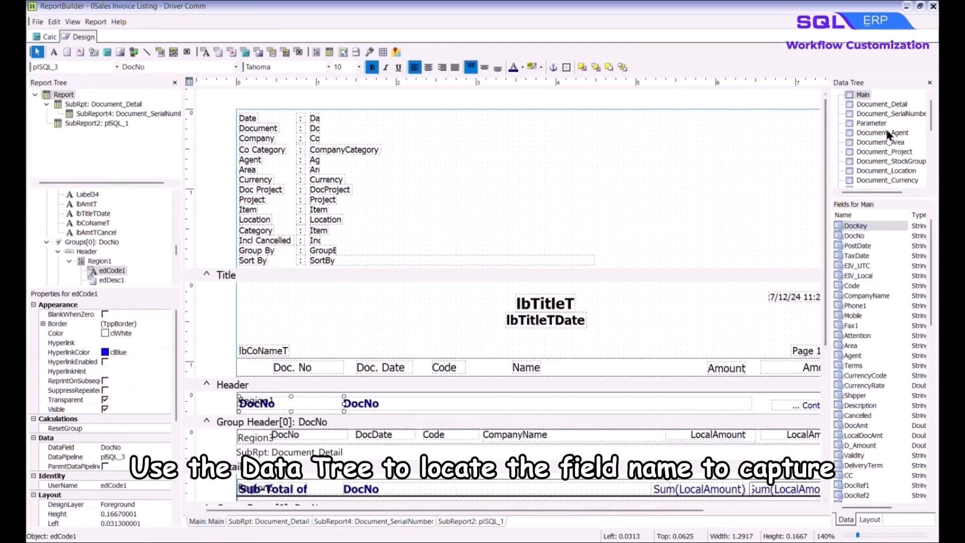
left_click(900, 104)
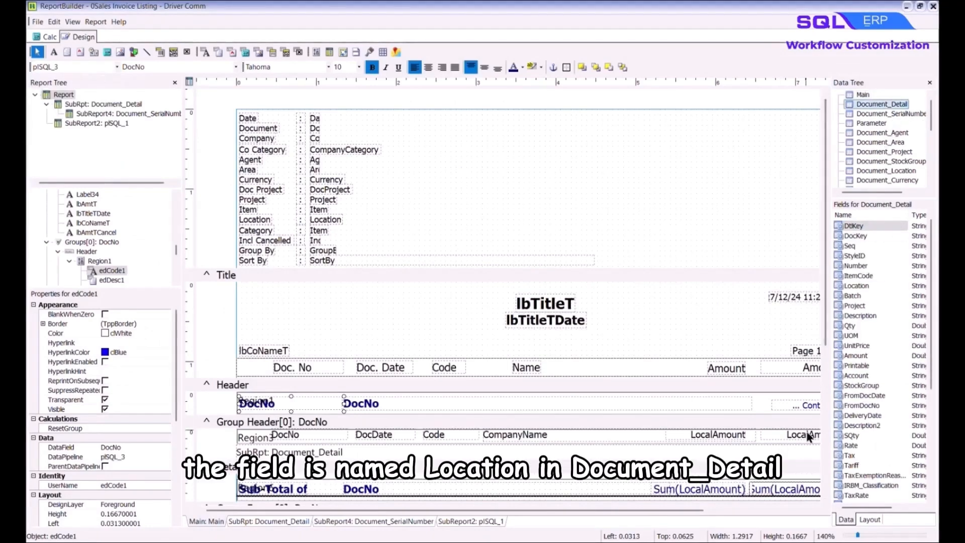
left_click(857, 285)
left_click(155, 68)
type("Location")
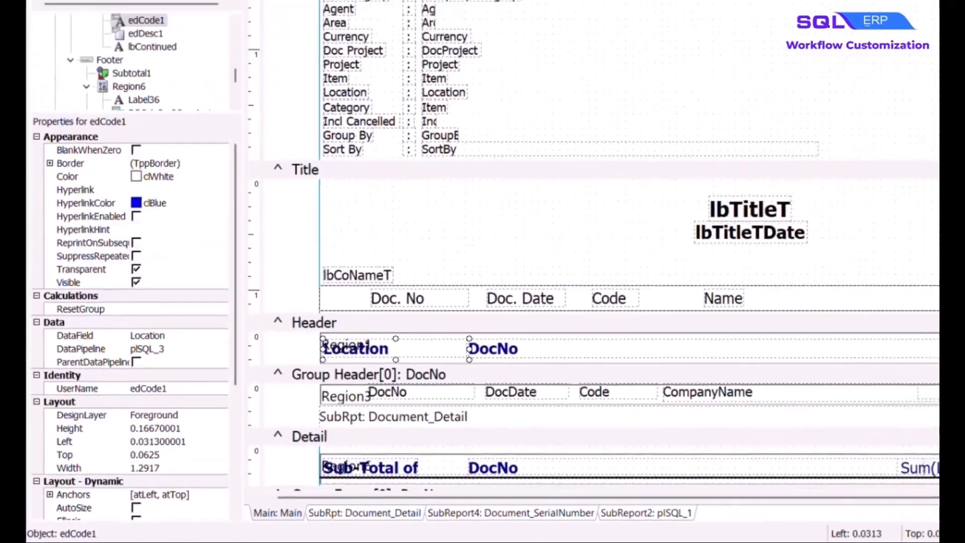
Step: Set the report group Groups[0] to break on the custom field edCode1: Location
left_click(107, 18)
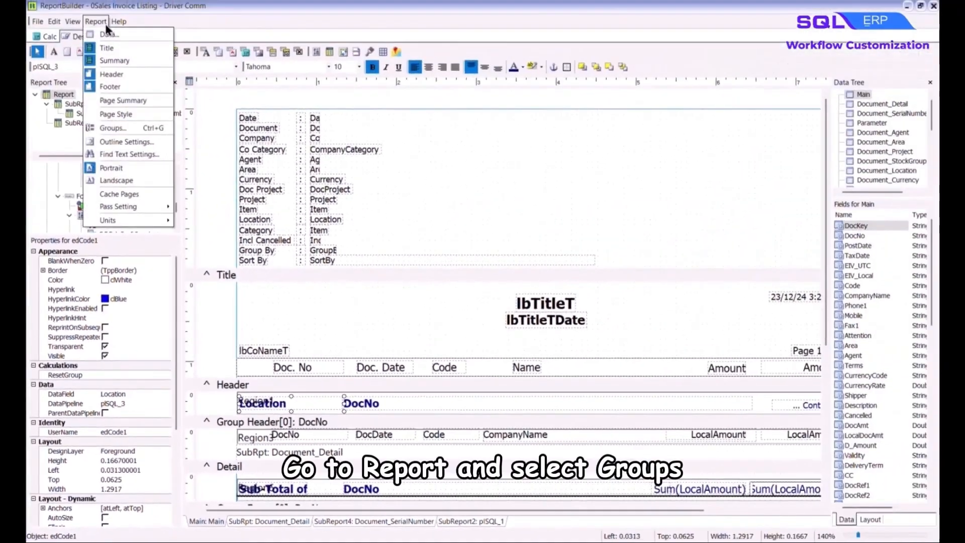
left_click(160, 128)
left_click(453, 270)
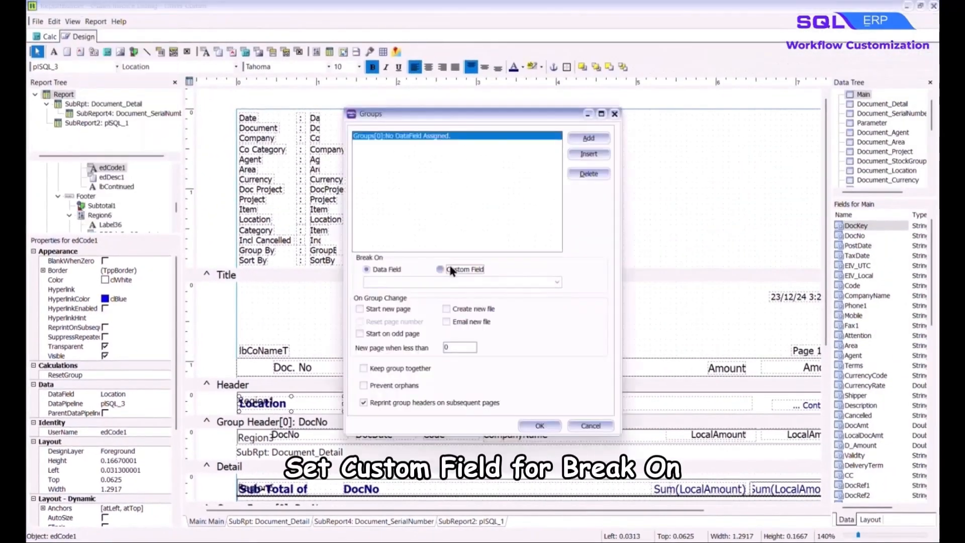
left_click(555, 279)
scroll(536, 327, "down", 3)
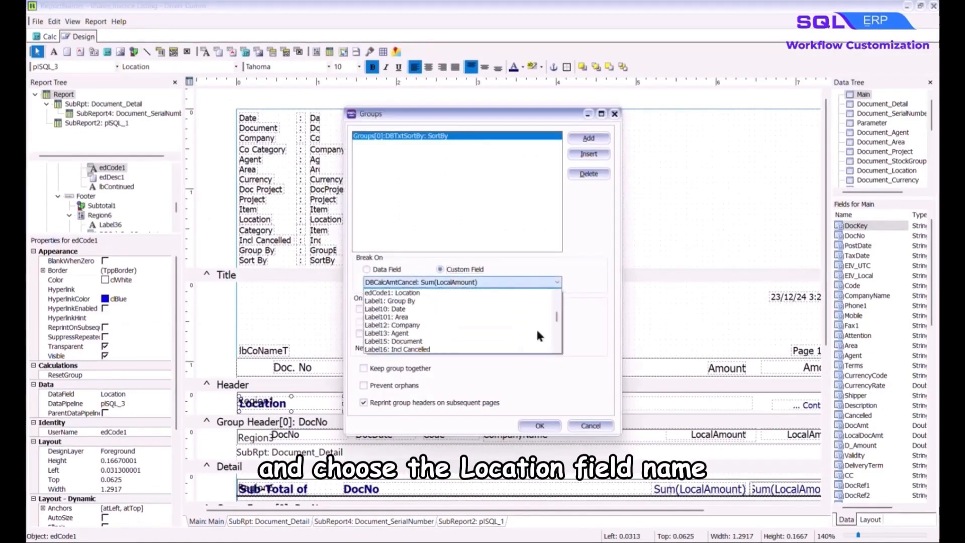
left_click(490, 293)
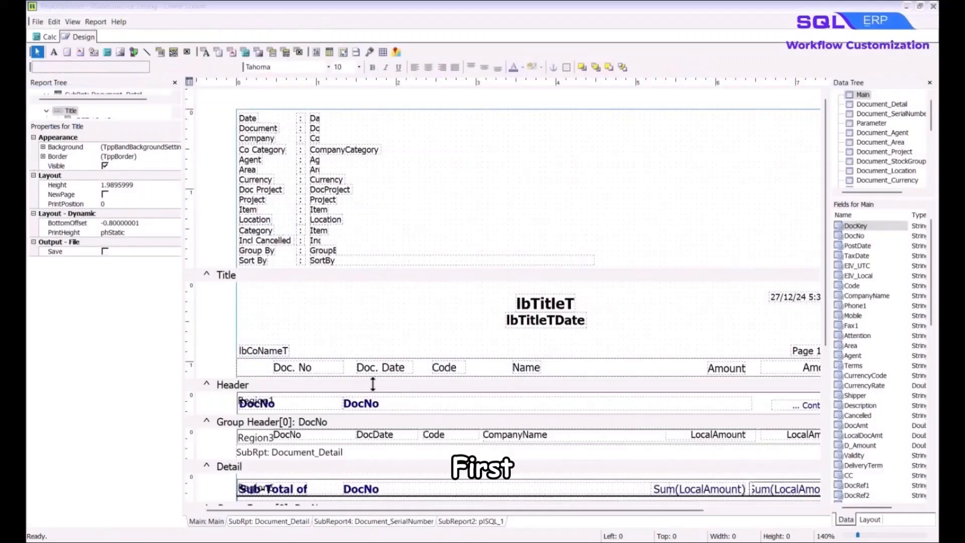
Step: Shift the Doc. No and Doc. Date labels with their DocNo and DocDate fields left, with Doc. No at the page's left edge
left_click(328, 368)
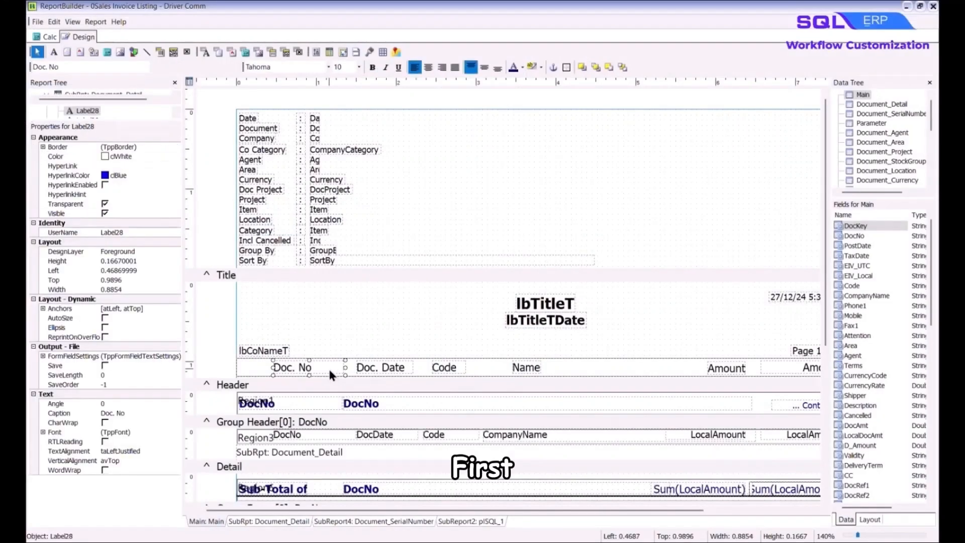
left_click(387, 369, "shift")
left_click(323, 437, "shift")
left_click(392, 435, "shift")
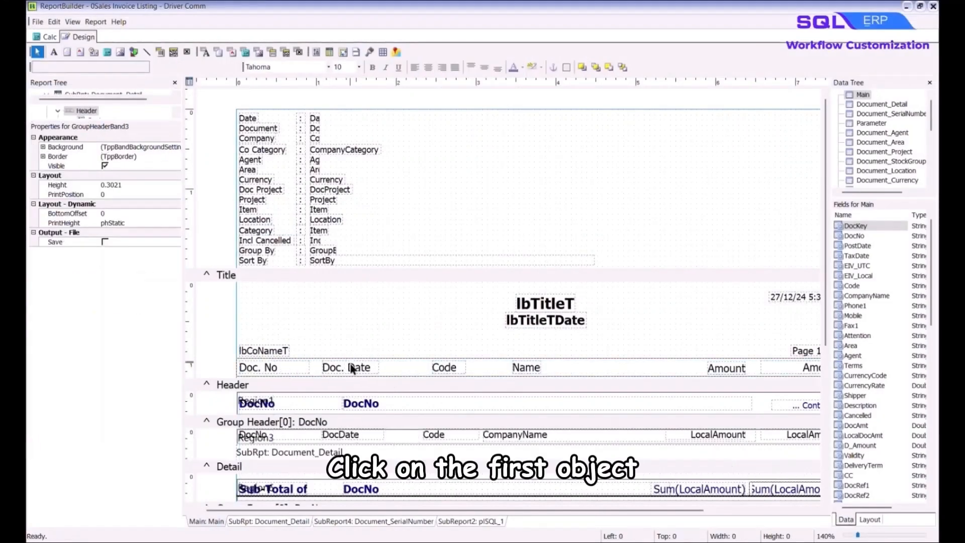
left_click(351, 367)
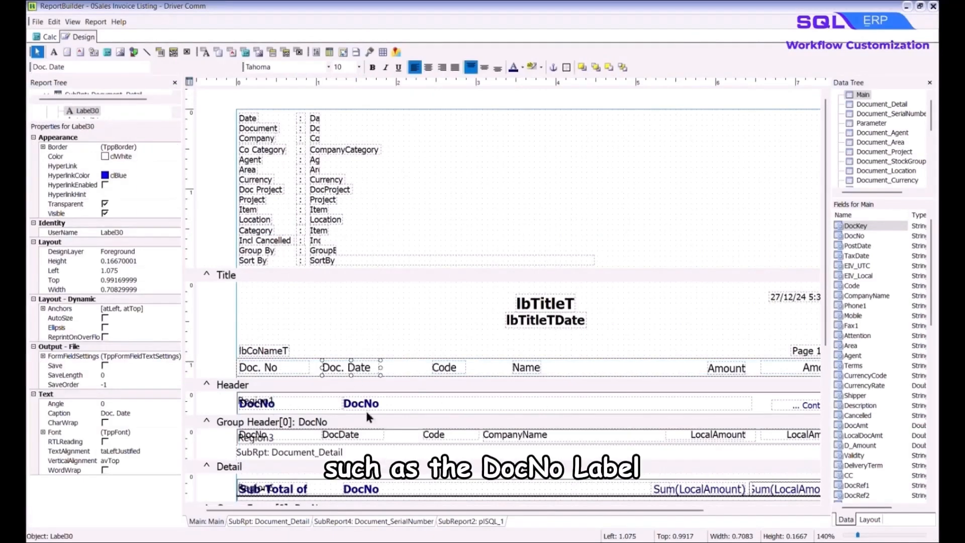
left_click(371, 435, "shift")
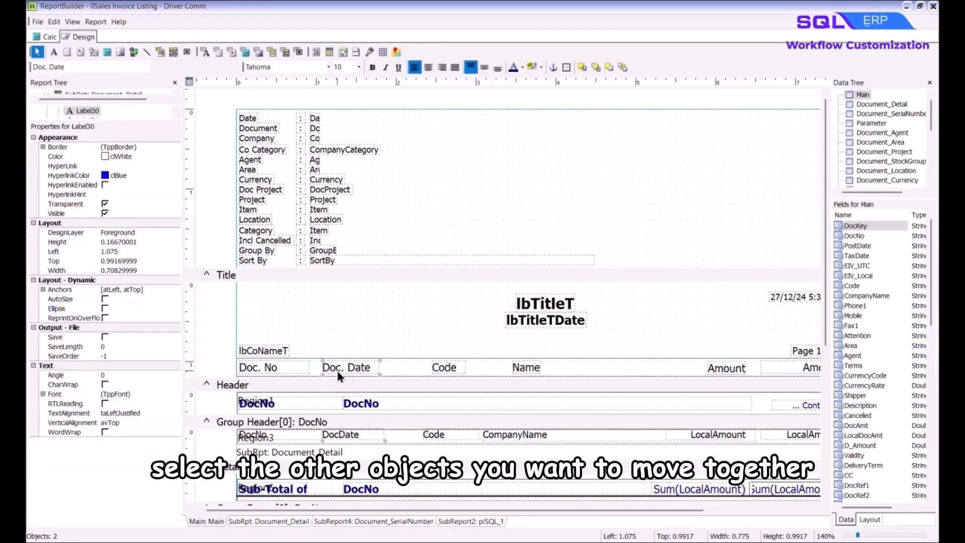
left_click_drag(336, 371, 313, 370)
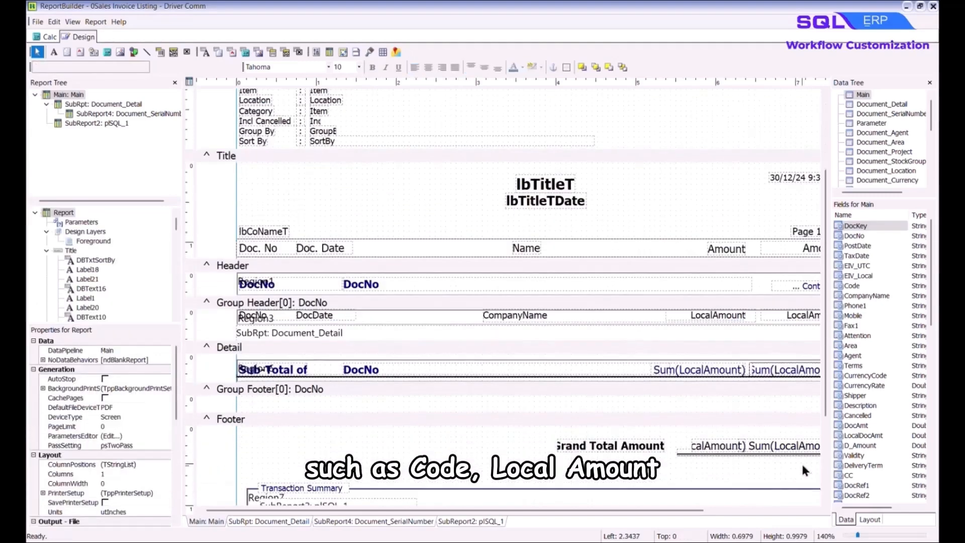
Step: Remove the second LocalAmount field from the Detail band, its group footer sum, and the grand total sums
scroll(789, 352, "down", 2)
left_click(779, 242)
left_click(782, 298, "shift")
left_click(763, 373, "shift")
left_click(718, 371, "shift")
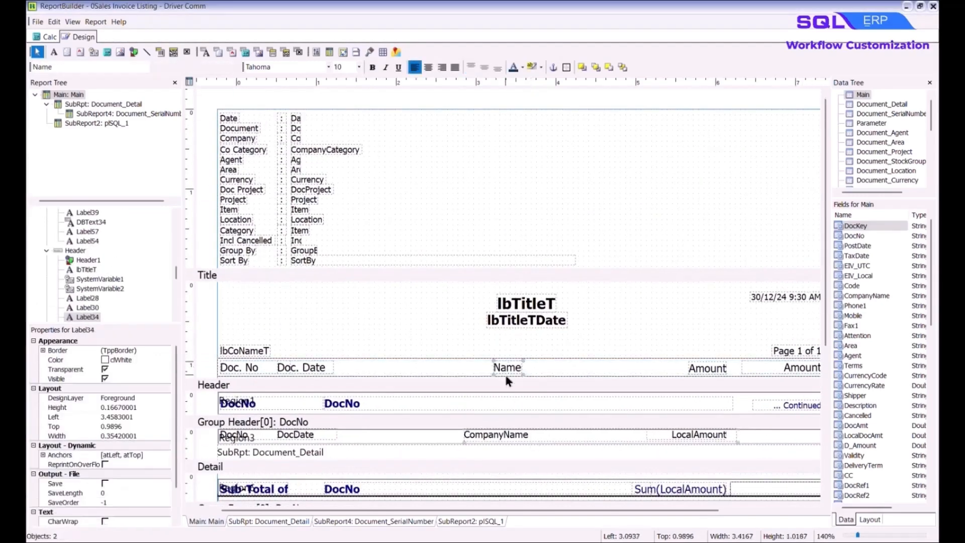
Step: Move the Name label left and add a label captioned Item Code beside it in the Header band
left_click_drag(410, 368, 412, 368)
left_click(53, 52)
left_click(508, 366)
double_click(525, 368)
type("Item Code")
left_click(629, 342)
Step: Add a label captioned Qty between Item Code and Amount in the Header band
left_click(54, 52)
left_click(587, 367)
double_click(597, 367)
type("Qty")
left_click(669, 298)
Step: Reposition the first Amount label together with its LocalAmount field and group footer sum
left_click(691, 368)
left_click(703, 435, "shift")
left_click(704, 490, "shift")
mouse_move(713, 368)
left_mouse_down()
mouse_move(657, 368)
mouse_move(725, 368)
left_mouse_up()
Step: Add a label captioned Comm. Rate after the first Amount label in the Header band
left_click(54, 52)
left_click(696, 367)
double_click(714, 368)
type("Comm. Rate")
left_click(729, 332)
Step: Change the caption of the last Amount label in the Header band to Total Comm
double_click(799, 367)
key("BackSpace")
type("Total Co")
type("mm.")
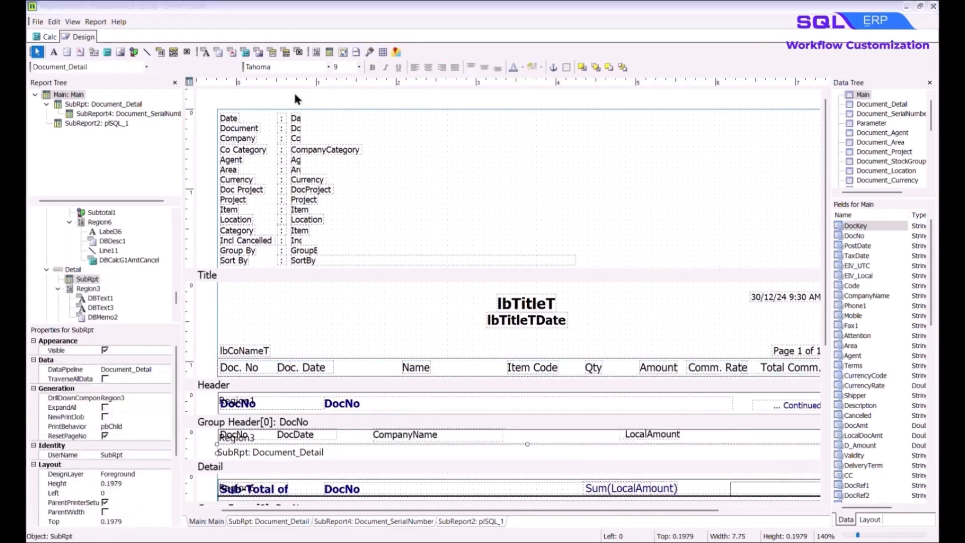
Step: Add a DBText under Item Code in the Detail band, bound to the ItemCode field of the plSQL_3 pipeline
left_click(205, 52)
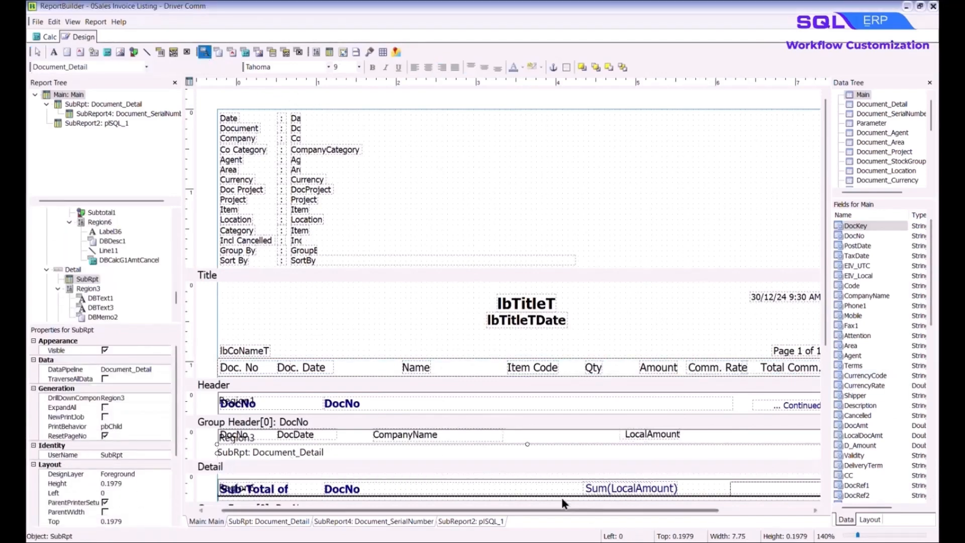
left_click(508, 430)
left_click(117, 67)
scroll(81, 151, "down", 2)
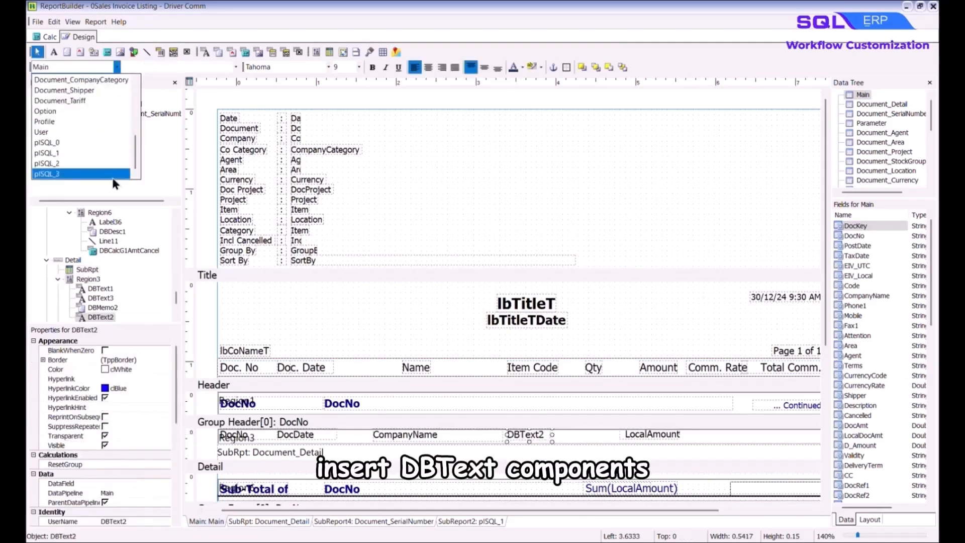
left_click(112, 176)
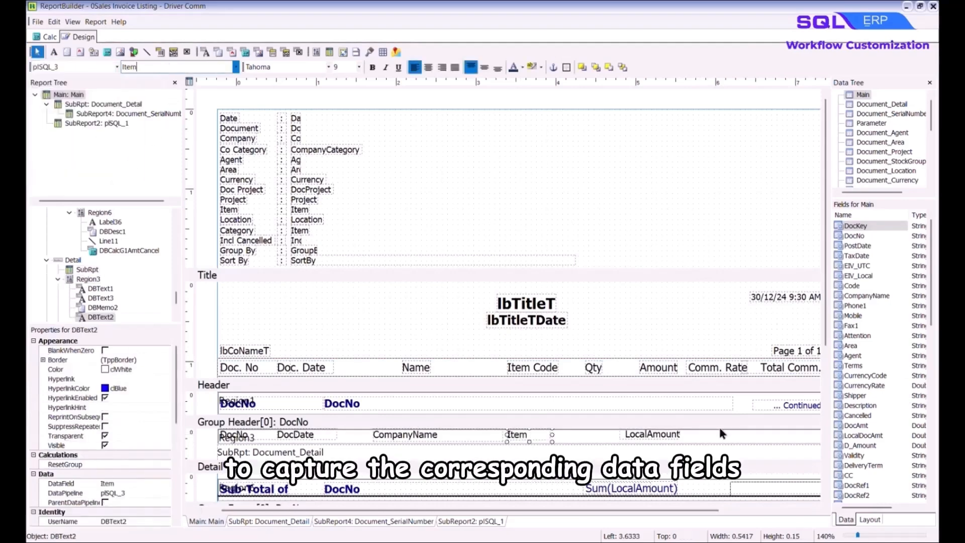
left_click(750, 439)
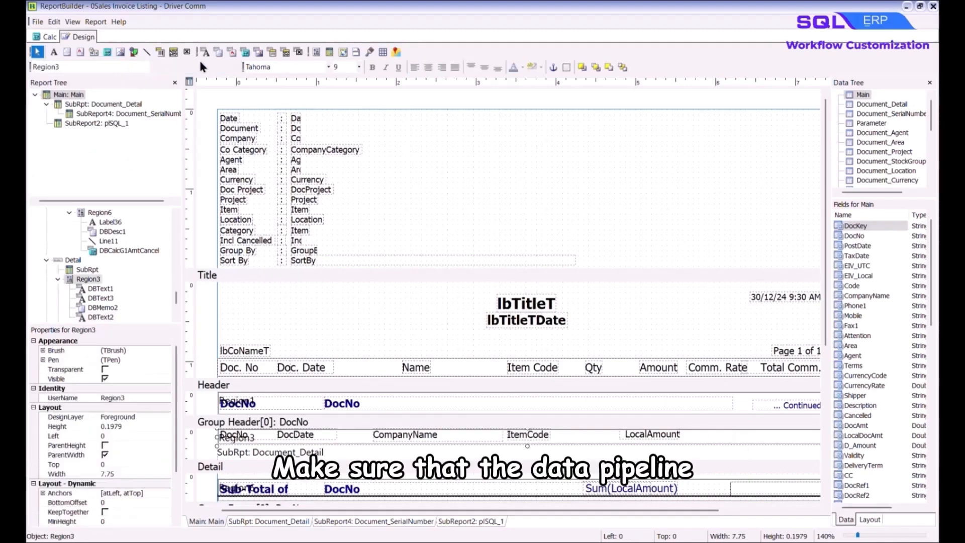
Step: Add a DBText under Qty in the Detail band, bound to the Qty field of the plSQL_3 pipeline
left_click(203, 52)
left_click(588, 435)
left_click(117, 67)
scroll(80, 151, "down", 3)
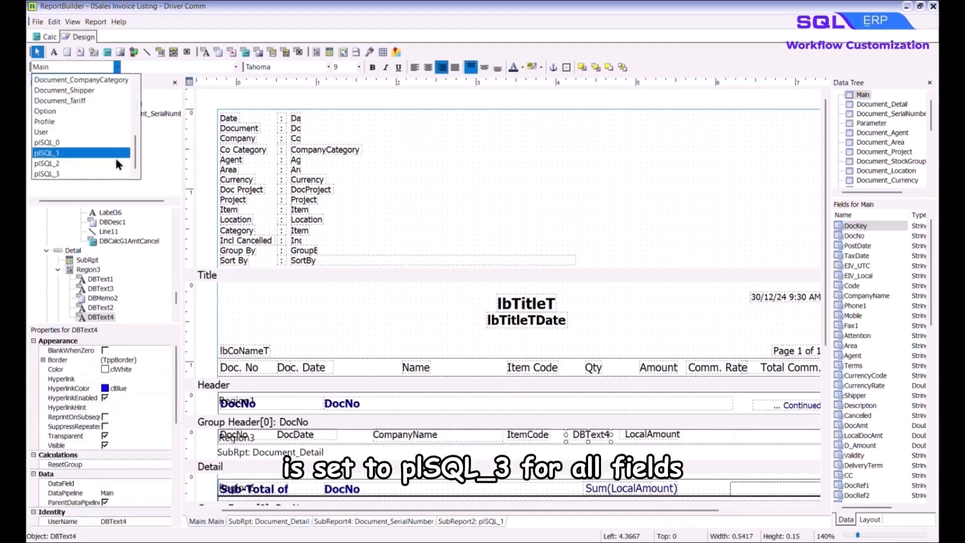
left_click(81, 173)
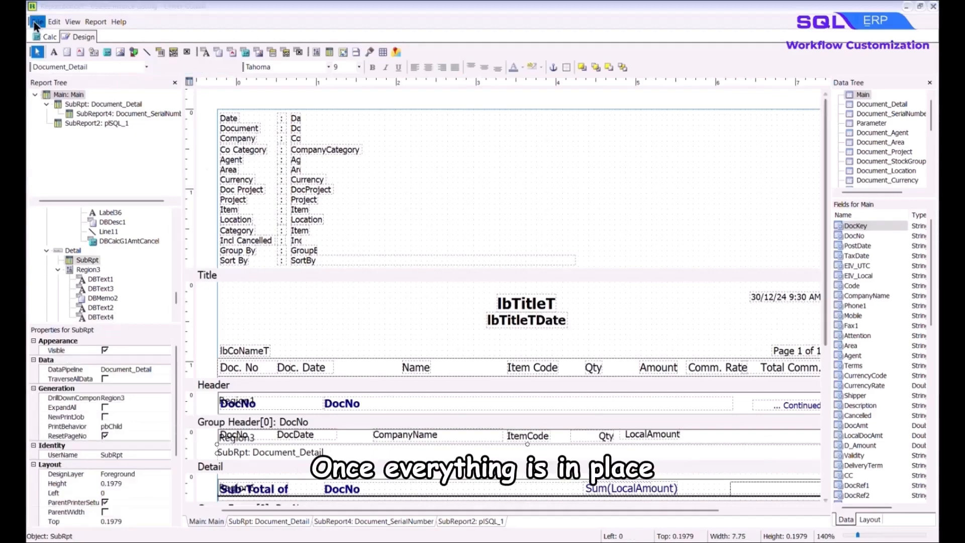
Step: Save the report design and preview the invoice listing with the 0Sales Invoice Listing - Driver Comm report
left_click(35, 22)
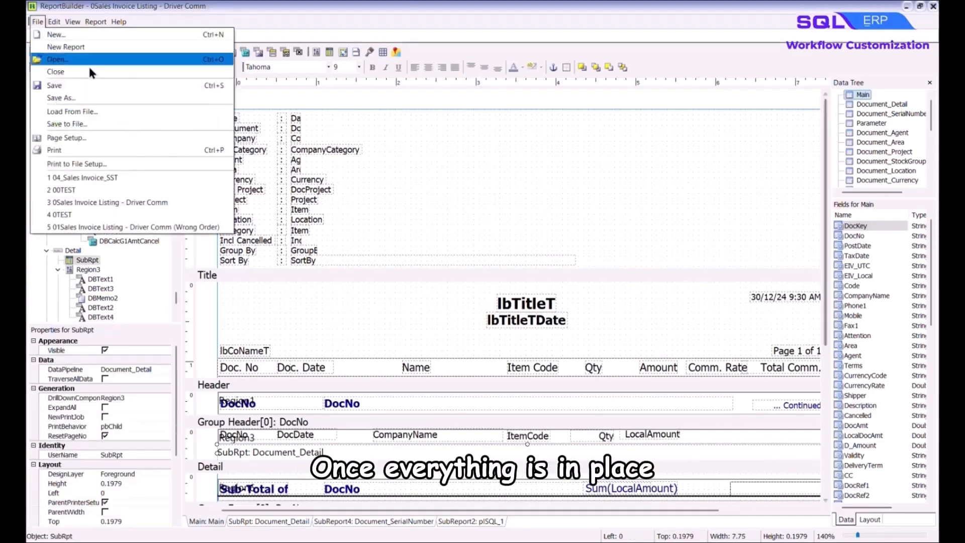
left_click(134, 84)
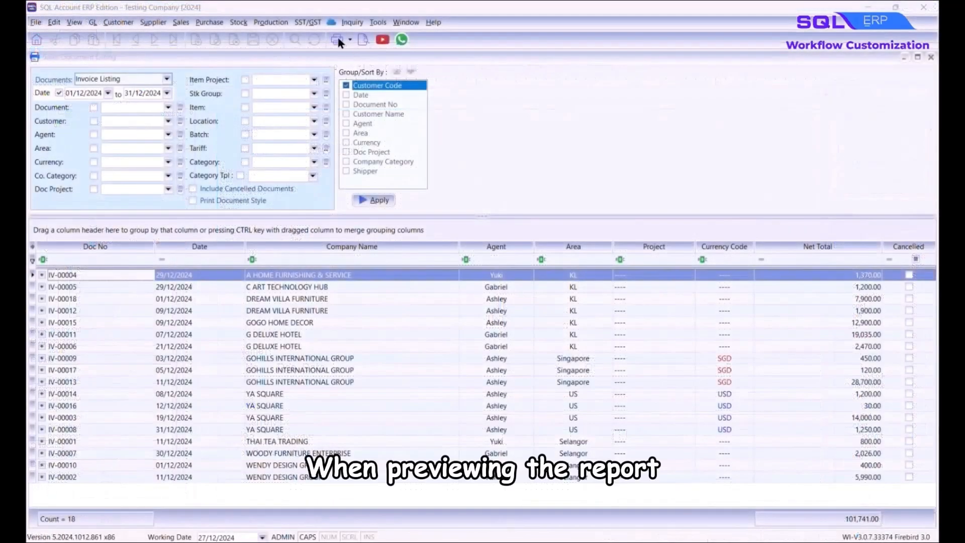
left_click(362, 41)
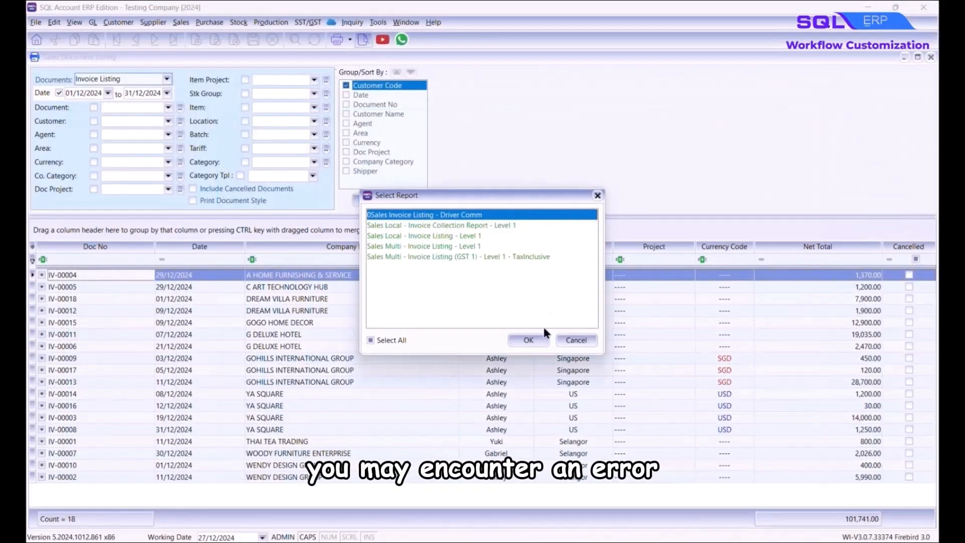
left_click(538, 345)
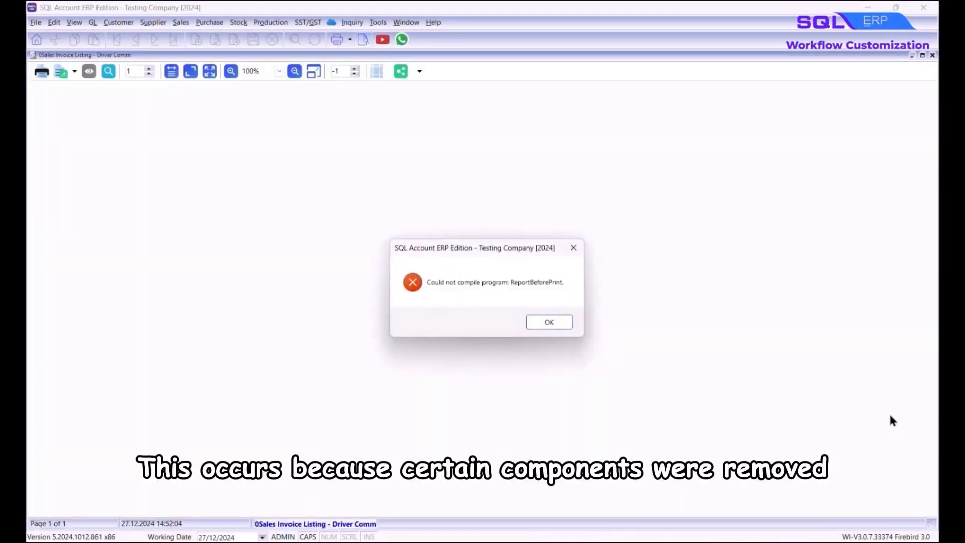
left_click(534, 322)
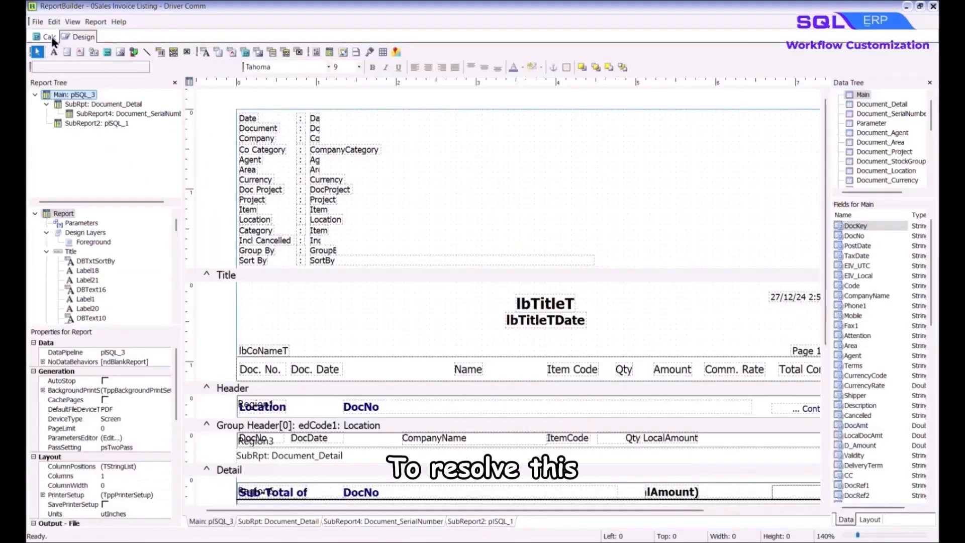
Step: In the ReportBeforePrint event handler, comment out the DBTxtAmt.DisplayFormat line with // and compile the procedure
left_click(50, 37)
left_click(95, 98)
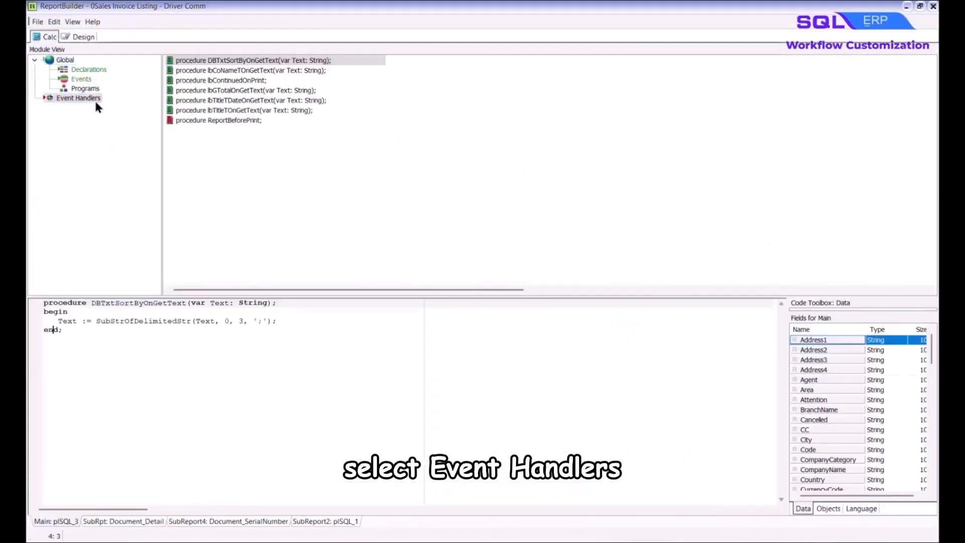
left_click(355, 120)
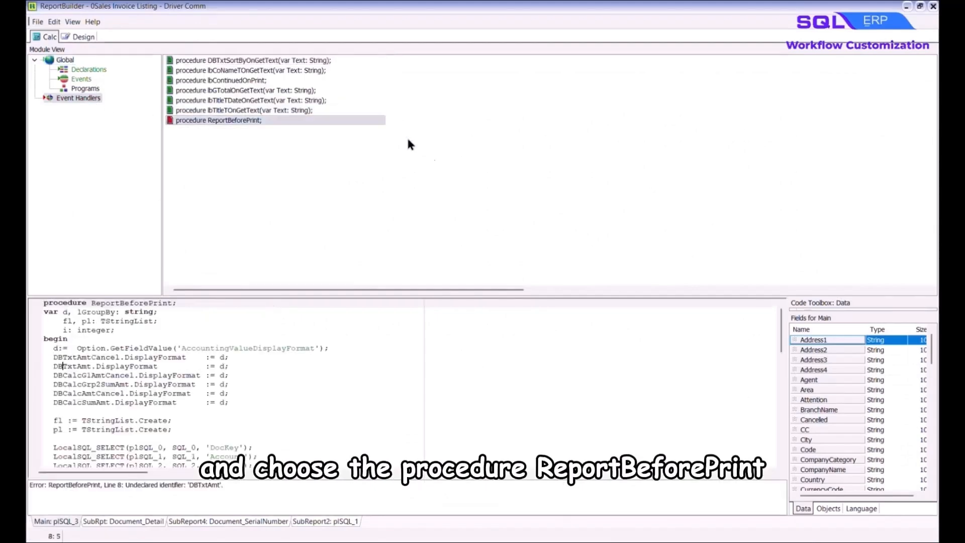
left_click(761, 321)
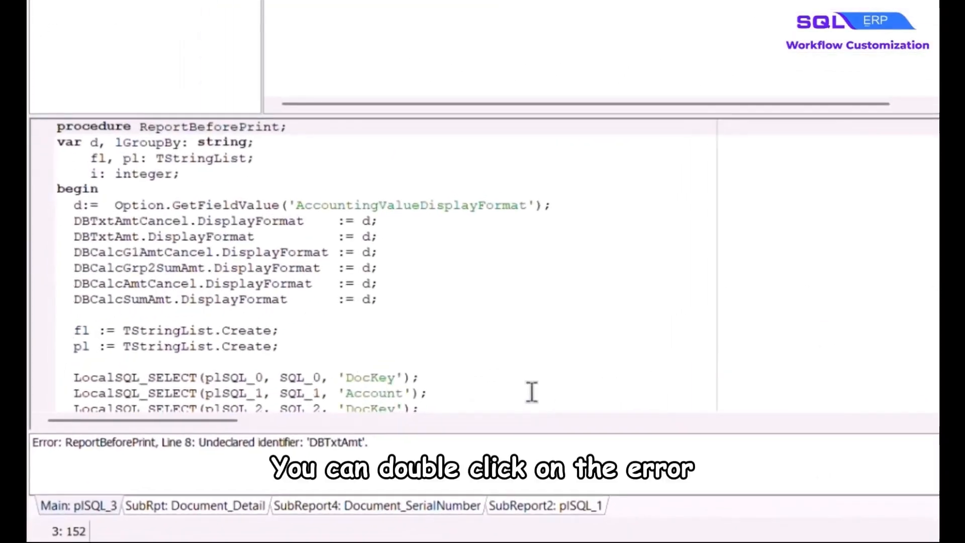
left_click(360, 445)
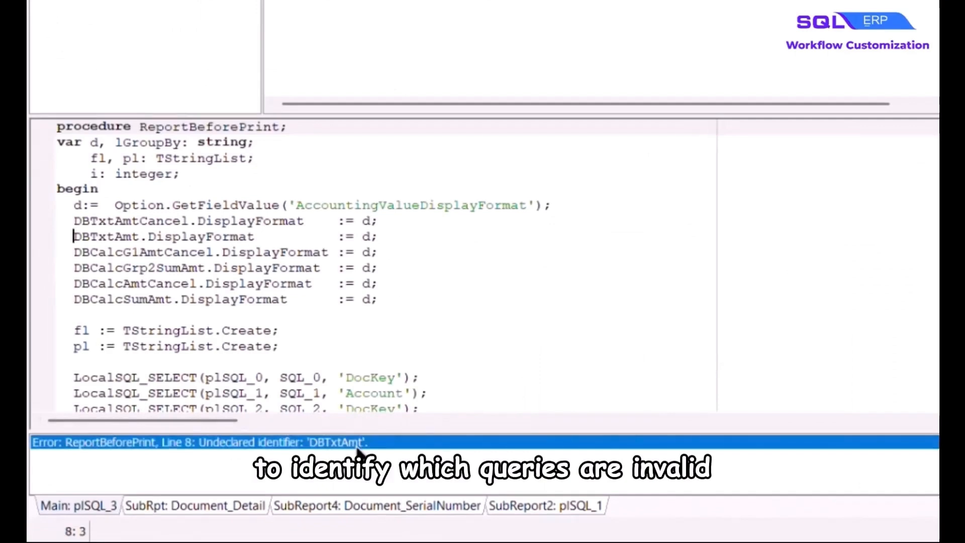
type("//")
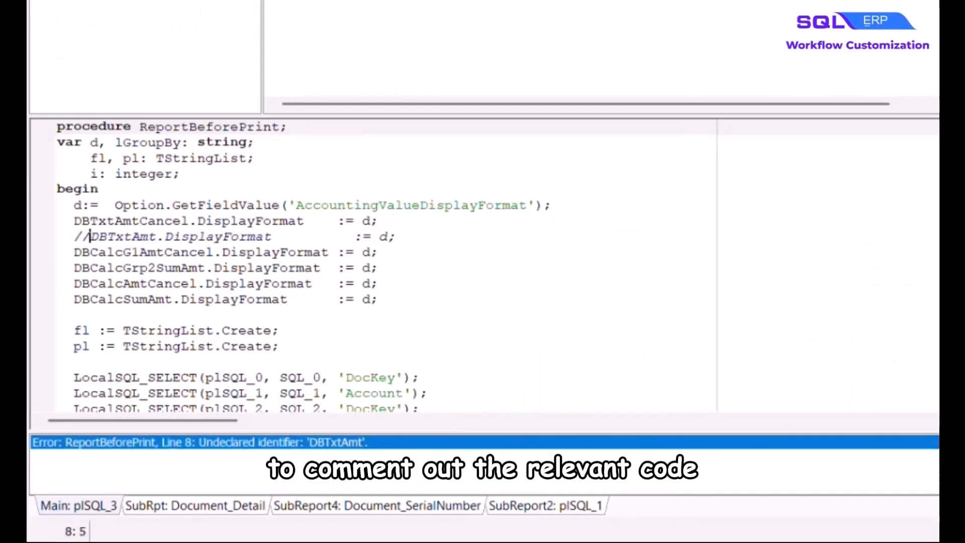
right_click(487, 255)
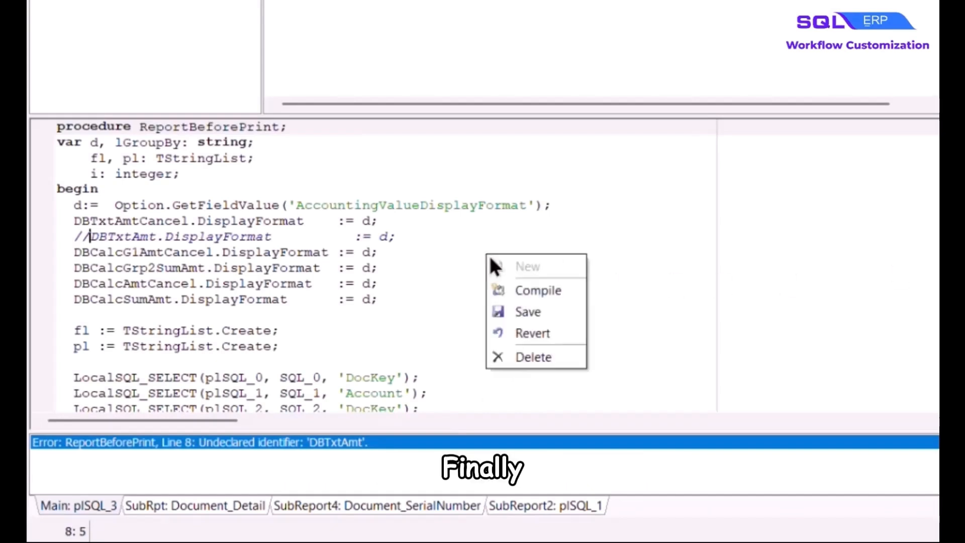
left_click(577, 287)
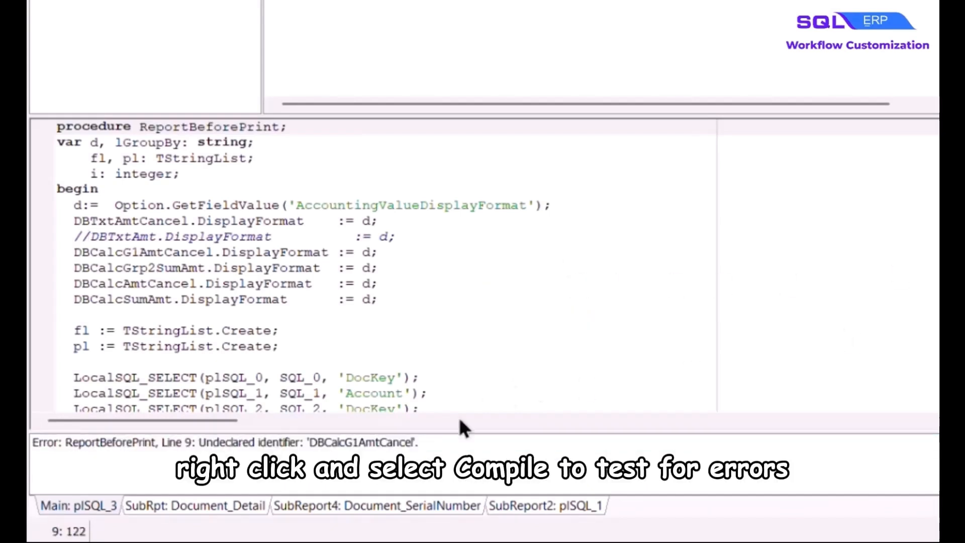
Step: Comment out the DBCalcG1AmtCancel and DBCalcGrp2SumAmt display format lines in ReportBeforePrint, compiling after each change
double_click(403, 445)
type("//")
right_click(500, 232)
left_click(545, 261)
double_click(472, 445)
type("//")
right_click(640, 259)
left_click(690, 291)
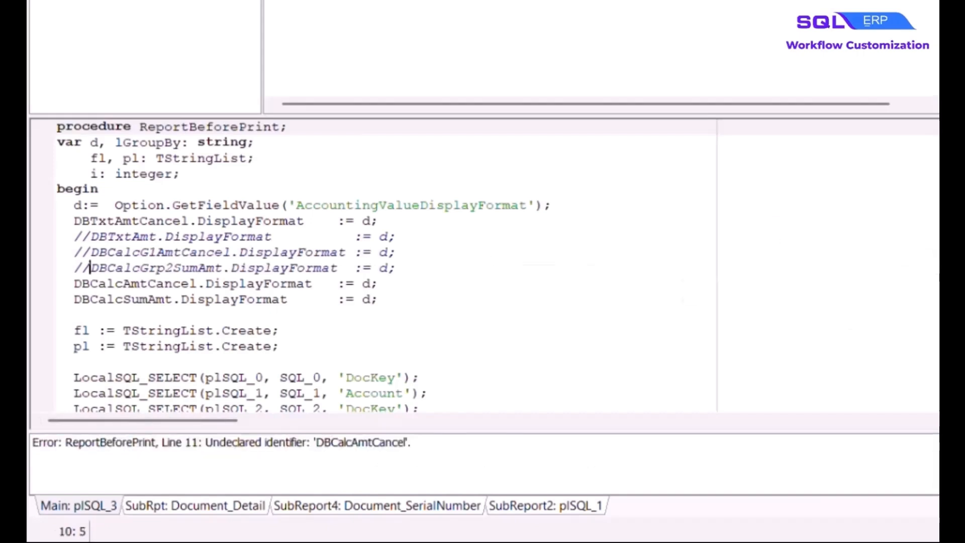
Step: Comment out the DBCalcAmtCancel and DBCalcSumAmt display format lines in ReportBeforePrint, compiling after each change
double_click(452, 445)
type("//")
right_click(466, 242)
left_click(539, 281)
double_click(452, 444)
type("//")
right_click(478, 265)
left_click(559, 294)
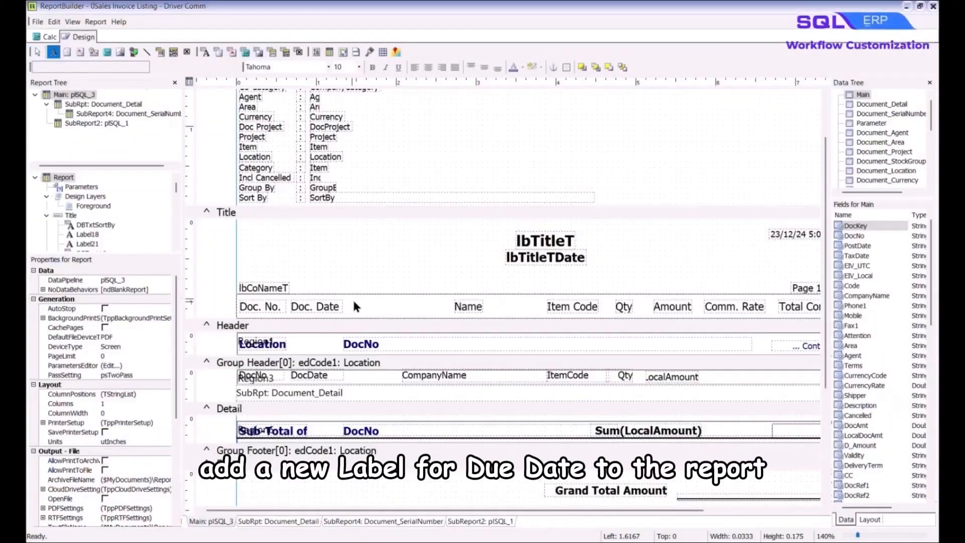
Step: Add a Due Date label after Doc. Date in the Header band and a variable named vDueDate beneath it in the Detail band
left_click(350, 300)
type("Due")
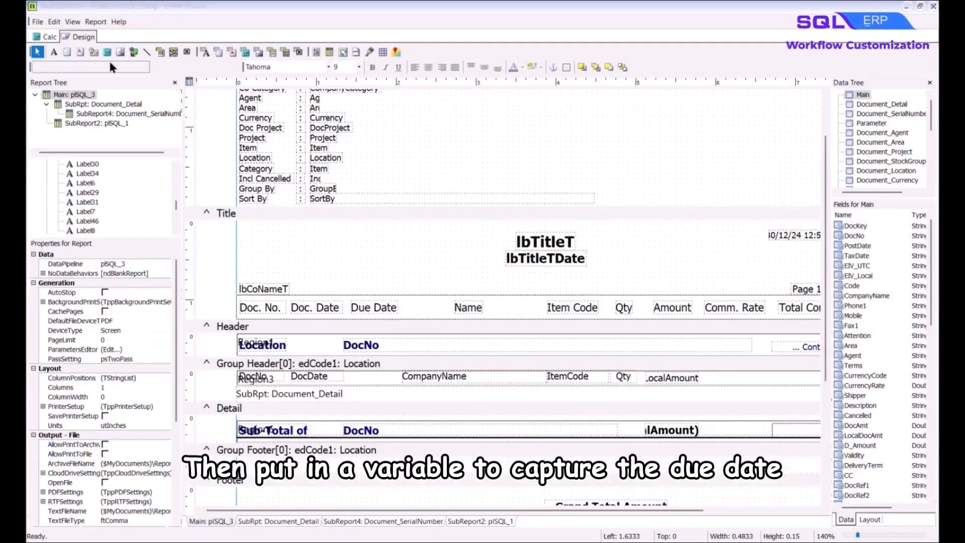
left_click(108, 54)
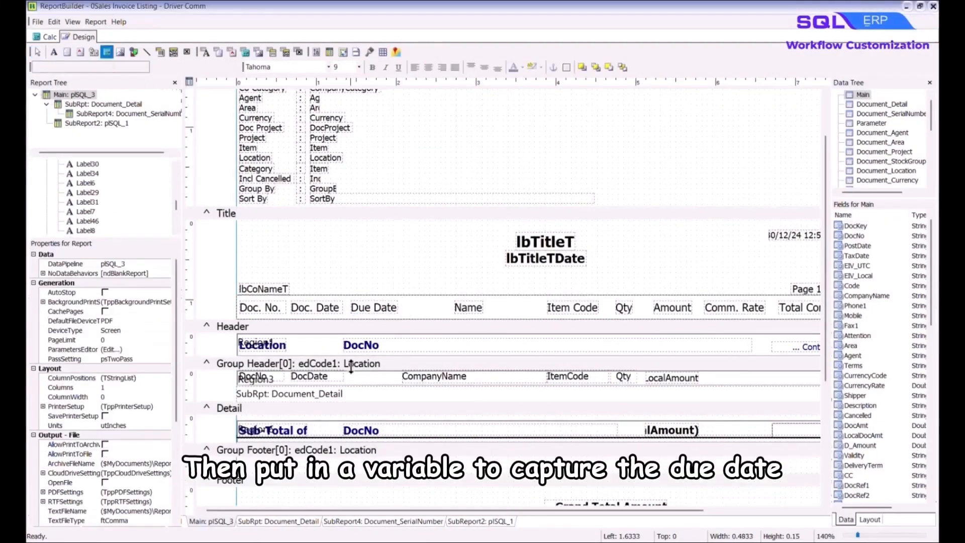
left_click(350, 375)
left_click_drag(176, 403, 176, 456)
left_click(121, 369)
key("BackSpace")
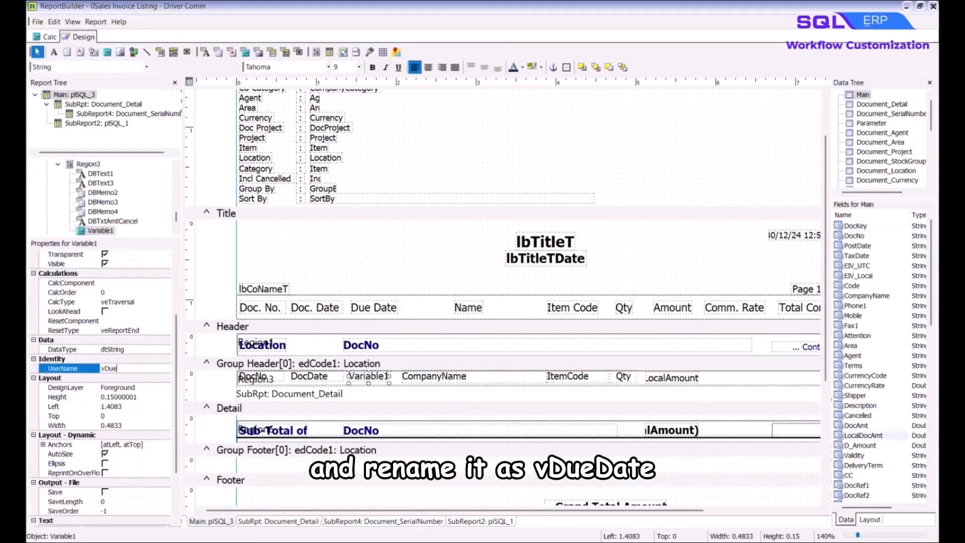
key("Return")
Step: Write vDueDate's OnCalc code to select DueDate from AR_IV where DocNo matches plSQL_3['DocNo'], else return an empty string, and compile it
left_click(45, 37)
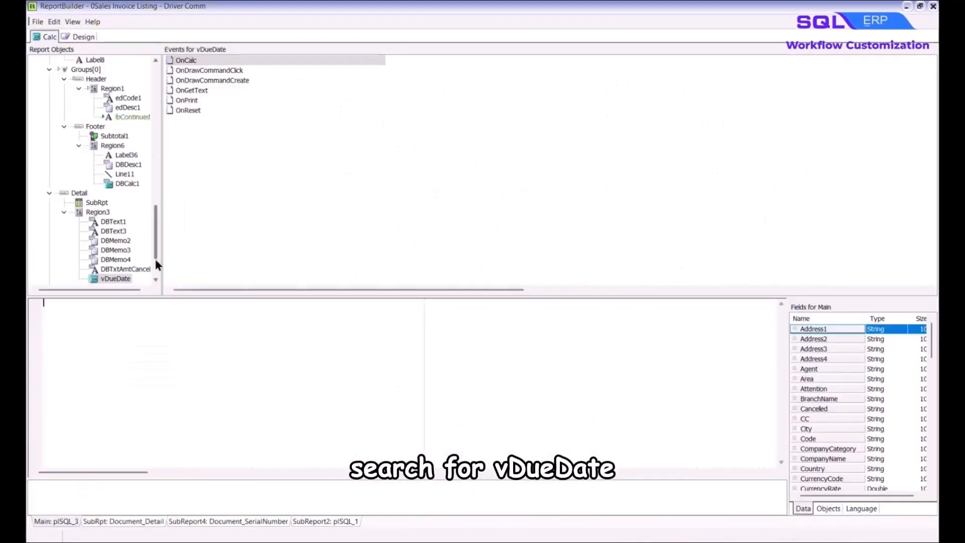
left_click_drag(156, 258, 156, 274)
left_click(549, 345)
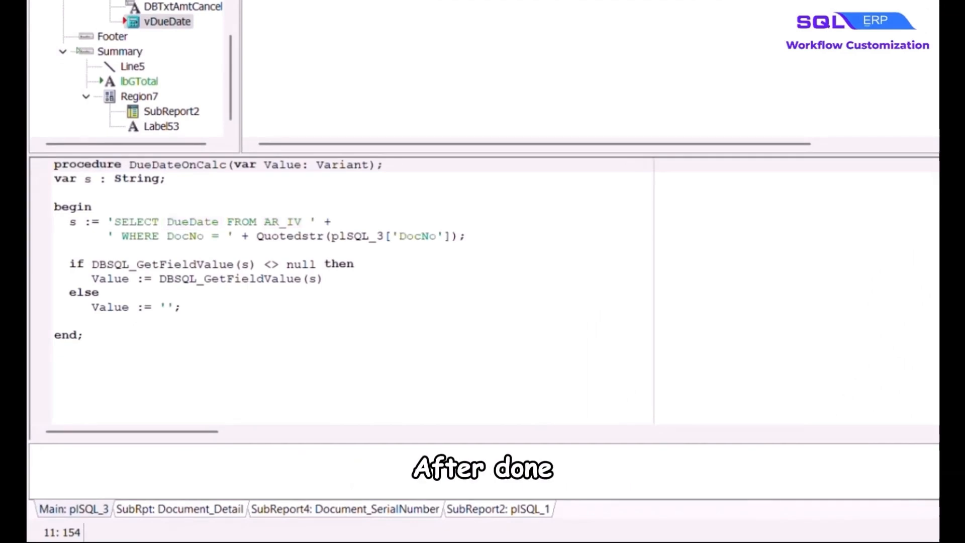
right_click(446, 278)
left_click(501, 309)
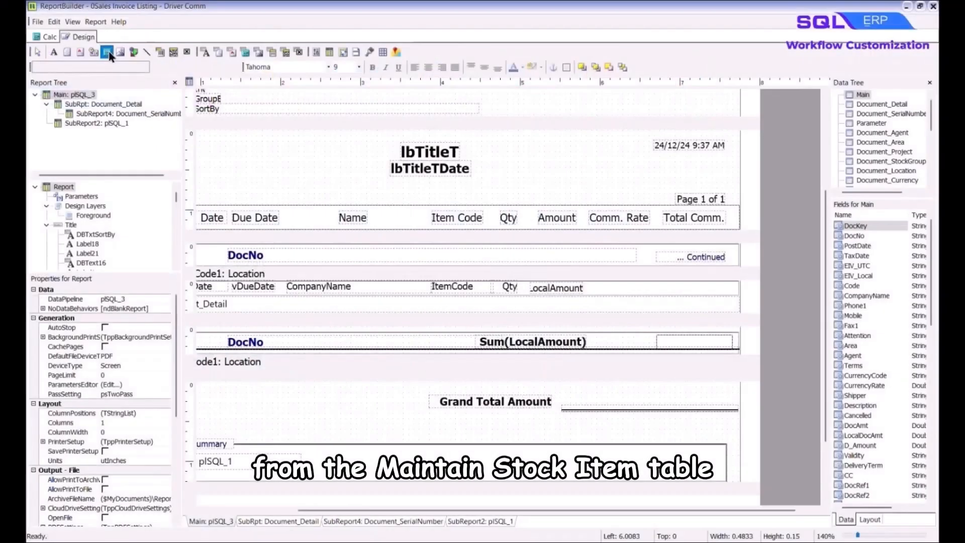
Step: Add a variable named vCommRate with data type Double under Comm. Rate in the Detail band
left_click(108, 53)
left_click(601, 287)
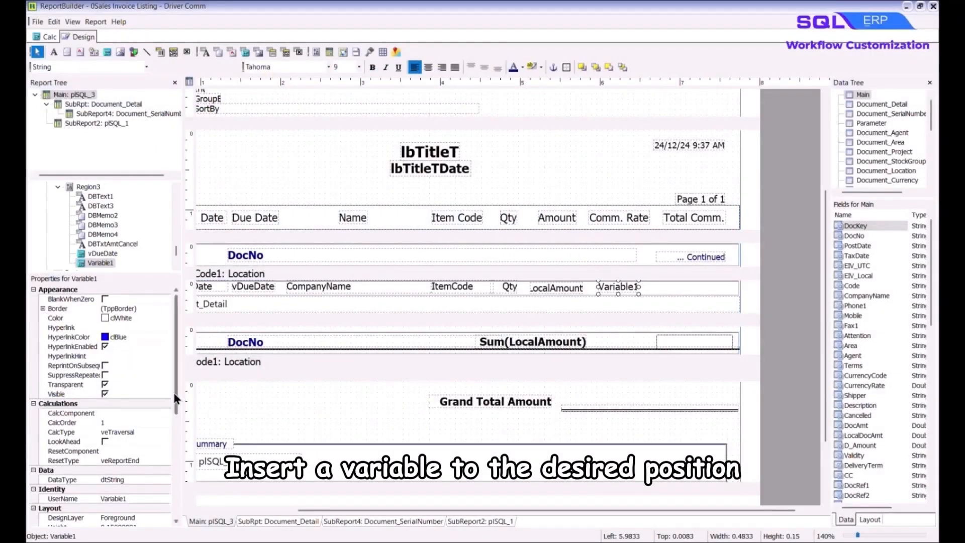
type("vCommRate")
key("Return")
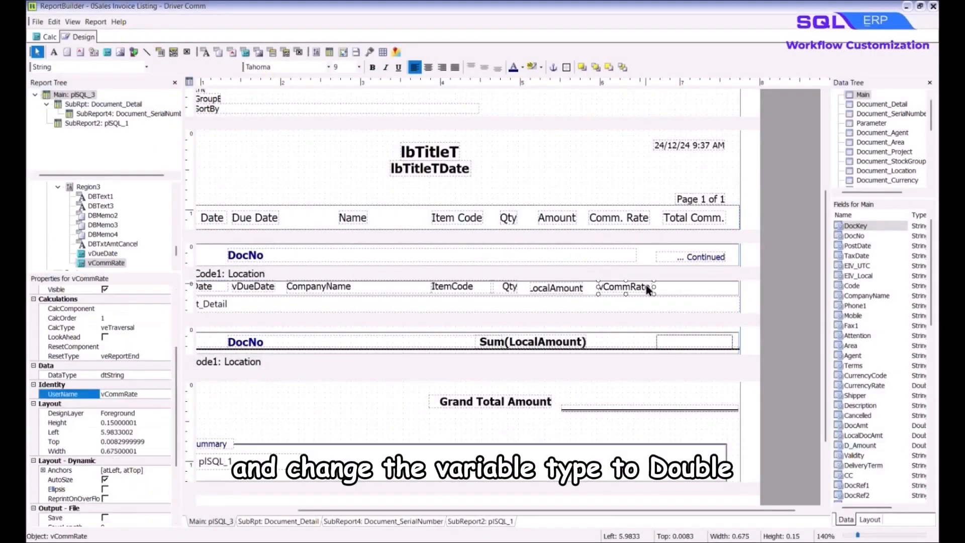
left_click(147, 66)
left_click(65, 124)
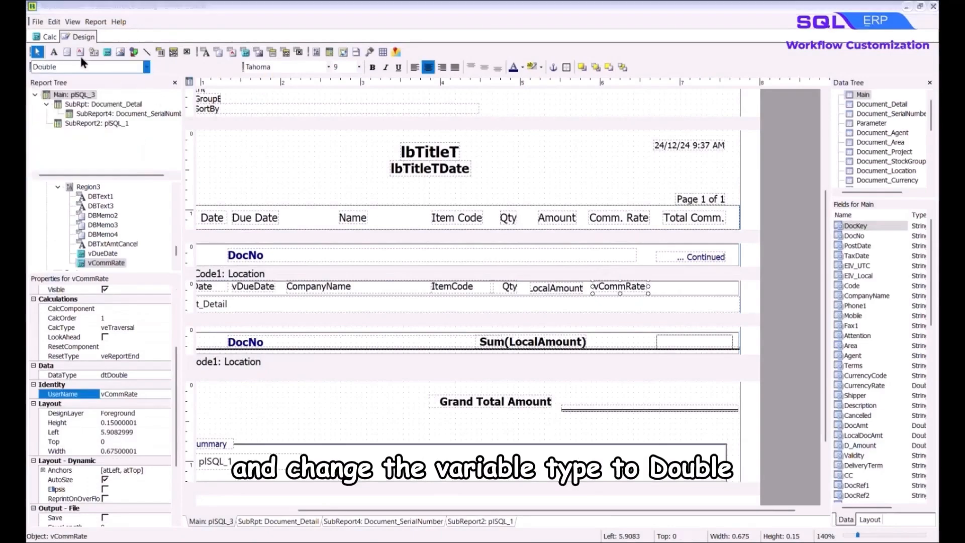
Step: Write vCommRate's OnCalc code to select UDF_CommRate from ST_ITEM where Code matches plSQL_3['ItemCode'], else return 0, and compile it
left_click(49, 37)
scroll(138, 110, "down", 10)
left_click(120, 240)
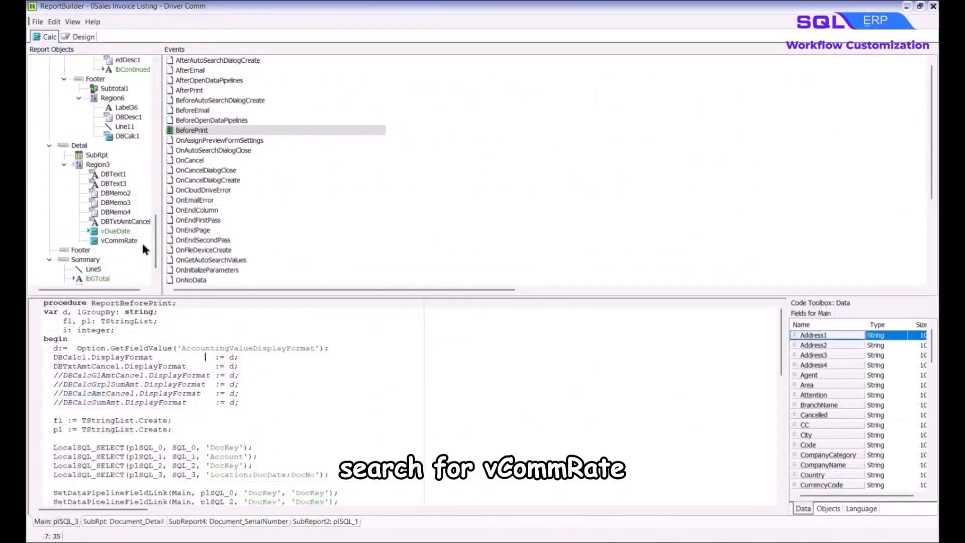
left_click(300, 59)
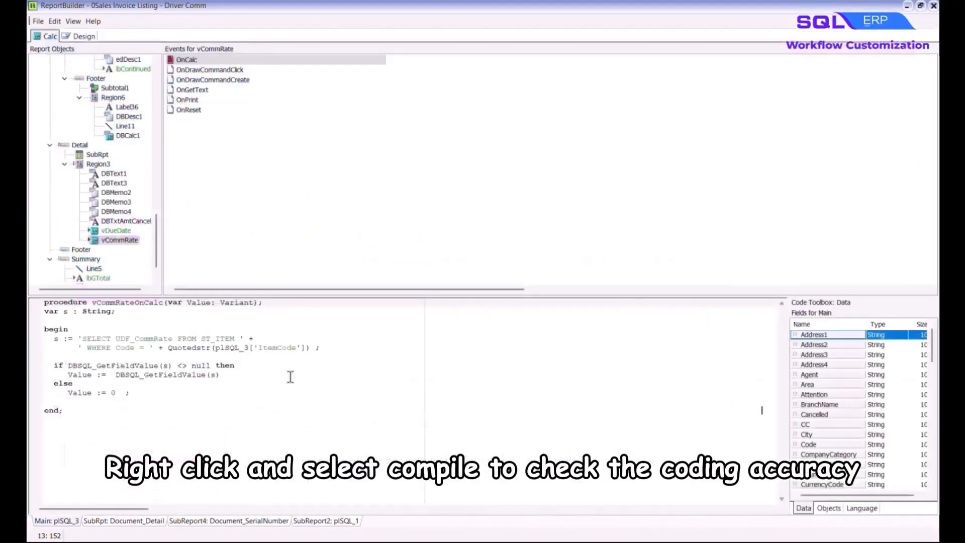
right_click(289, 375)
left_click(346, 399)
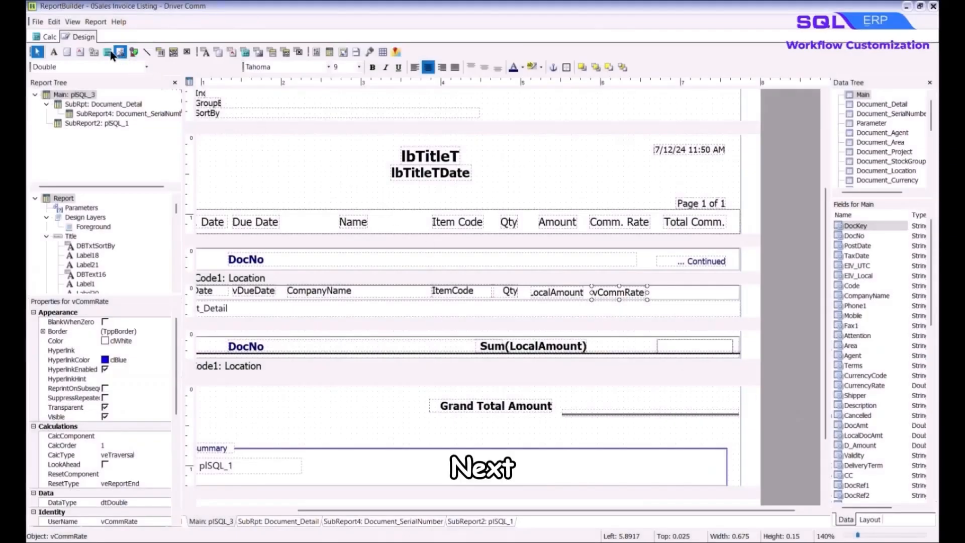
Step: Add a variable named vTotalComm with data type Double under Total Comm. in the Detail band
left_click(674, 294)
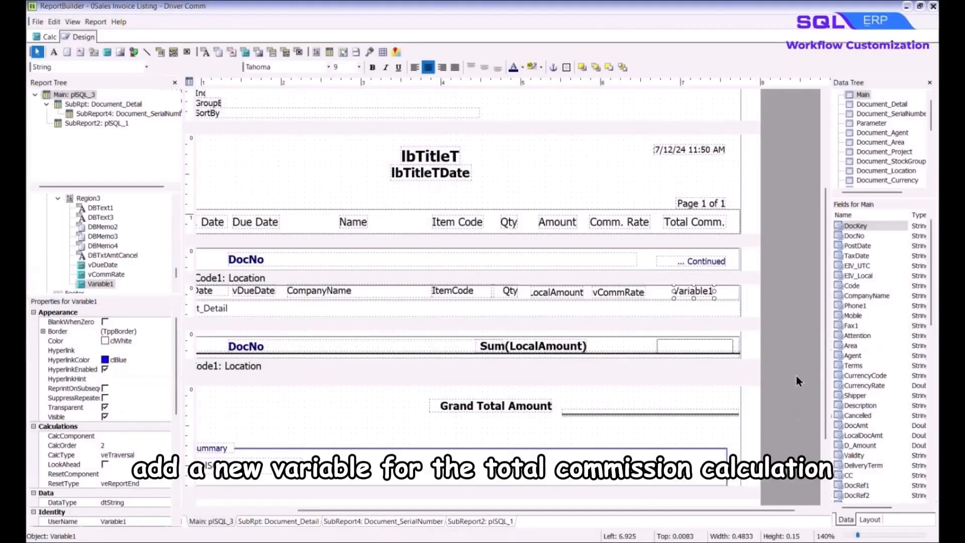
left_click(146, 66)
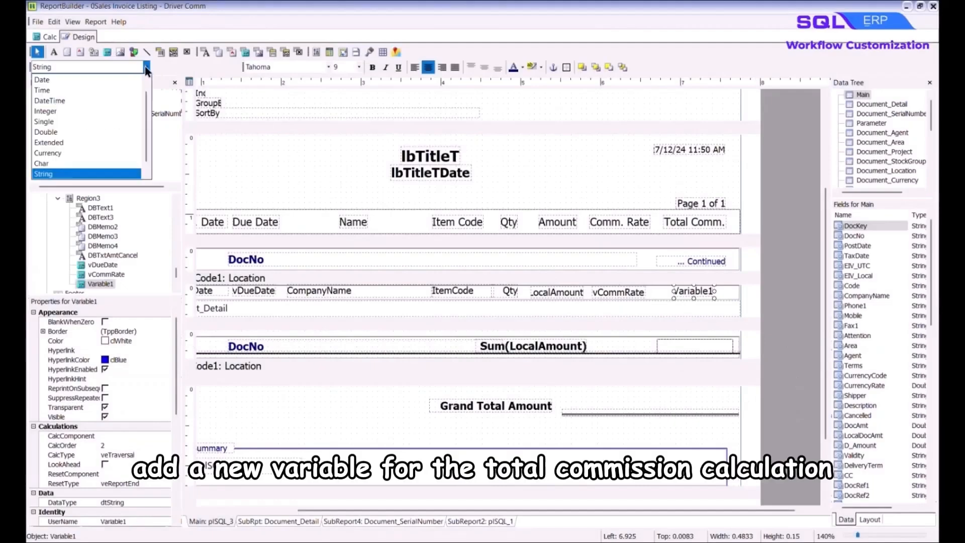
left_click(136, 133)
scroll(144, 405, "down", 4)
left_click(144, 407)
type("vTotalComm")
key("Return")
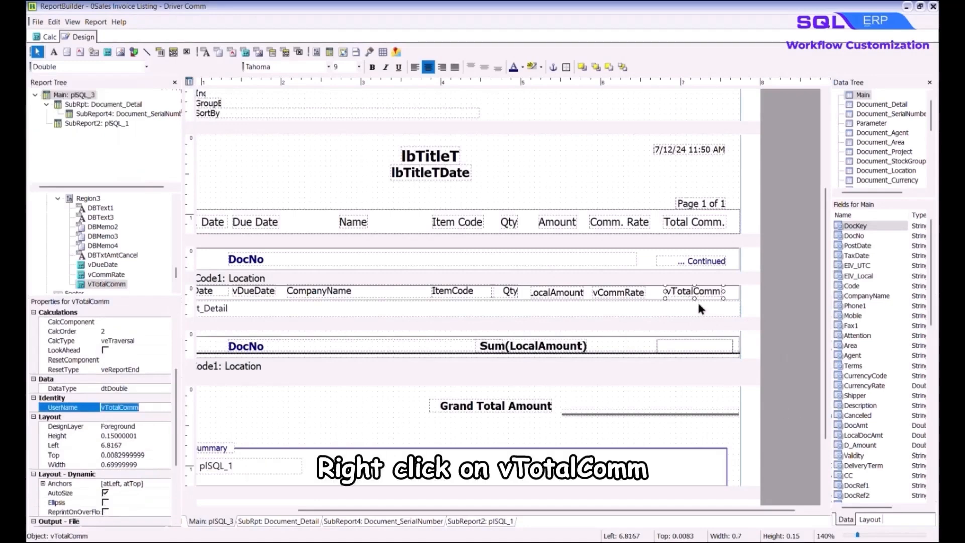
Step: Write vTotalComm's calculation as Value := vCommRate.Value * plSQL_3['Qty'];
right_click(709, 293)
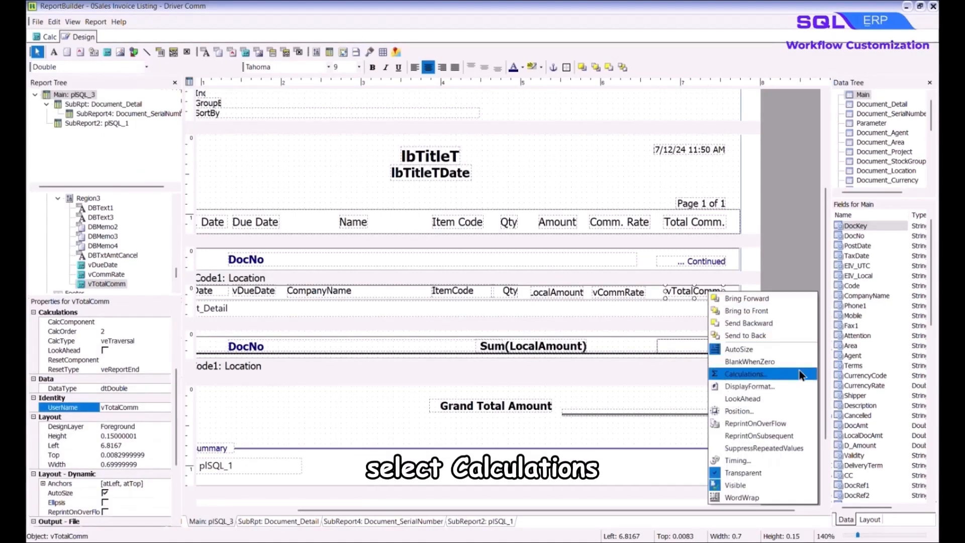
left_click(809, 380)
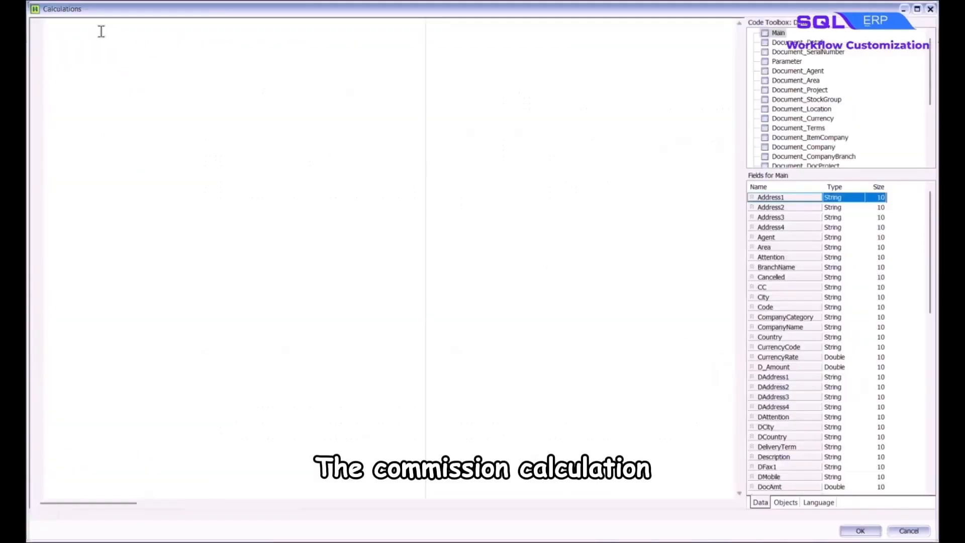
type("vComm")
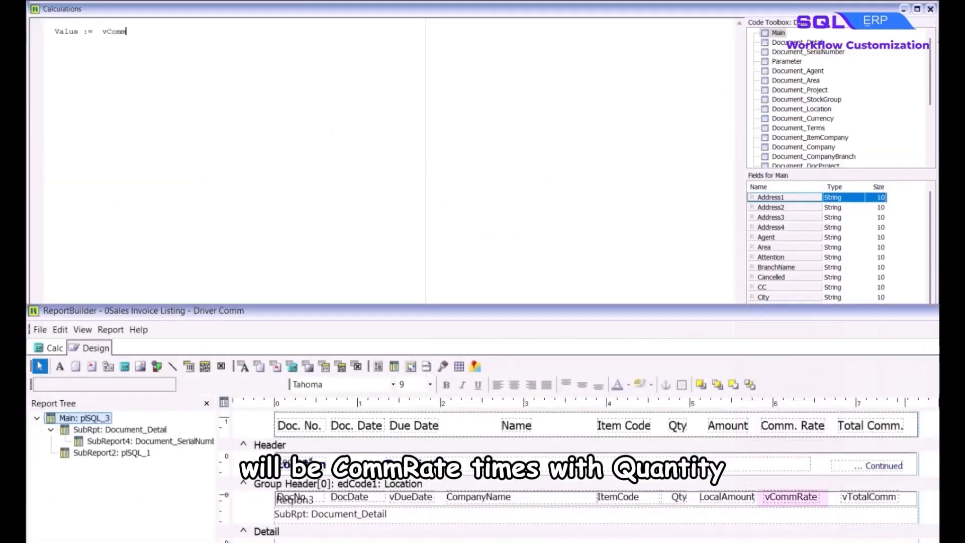
type("Rate.Value *")
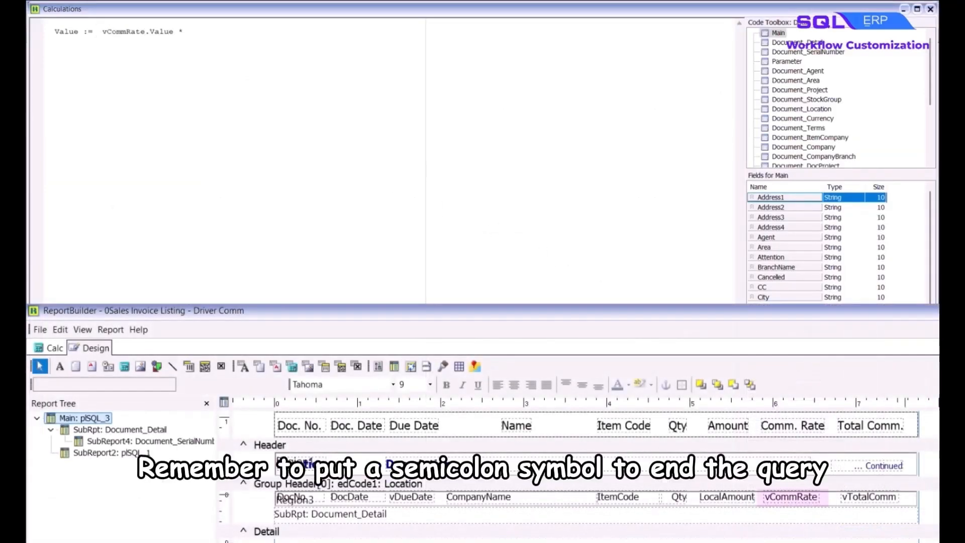
type(" plSQL_3['Qty'];")
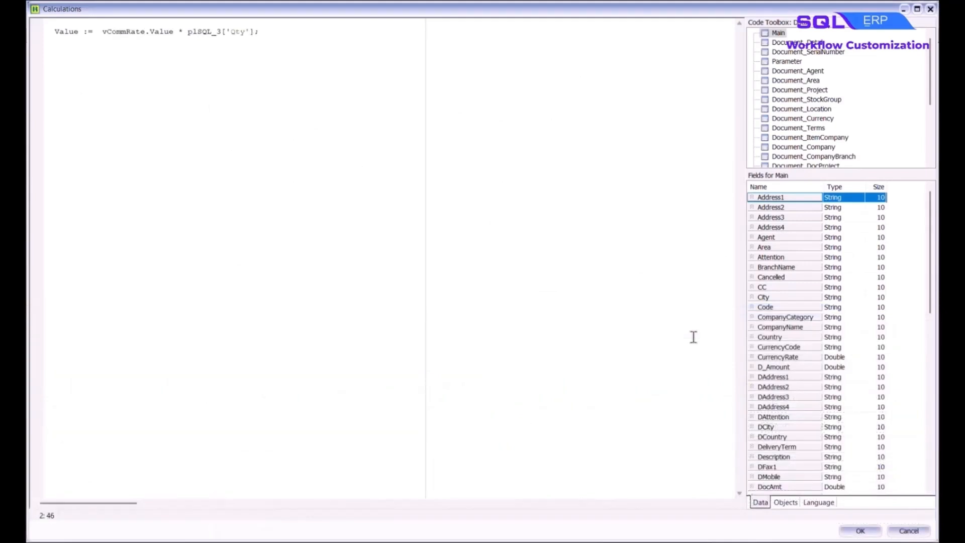
Step: Wrap vTotalComm's calculation in SimpleRoundToEx with a rounding argument of -2, compile it and accept the code
left_click(693, 336)
type("SimpleRoundTo")
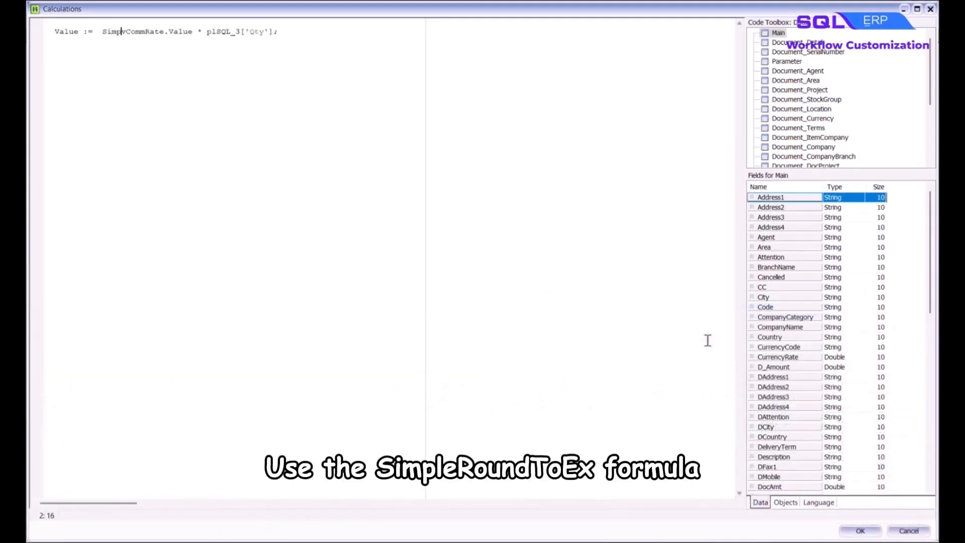
type("Ex(")
key("End")
key("Left")
type(",-2)")
left_click(709, 320)
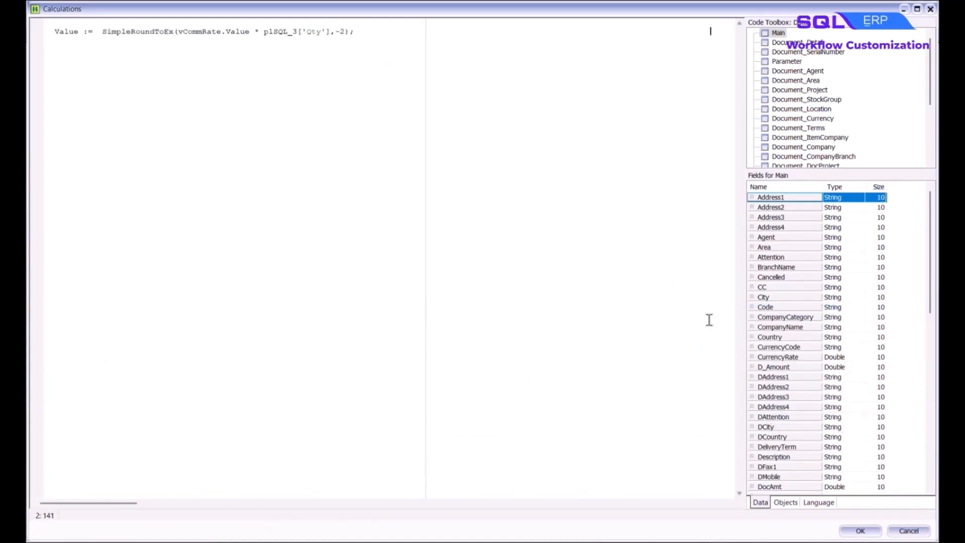
right_click(371, 103)
left_click(402, 125)
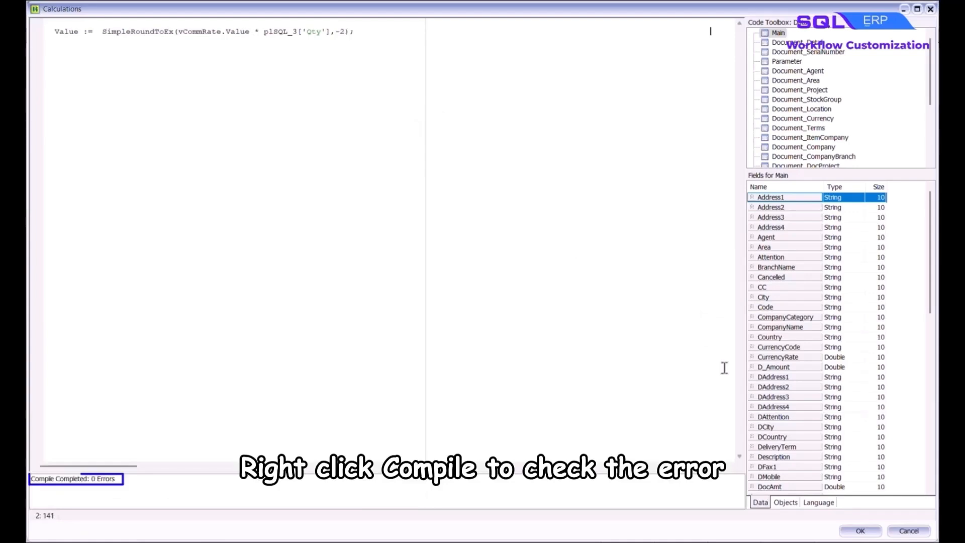
left_click(860, 531)
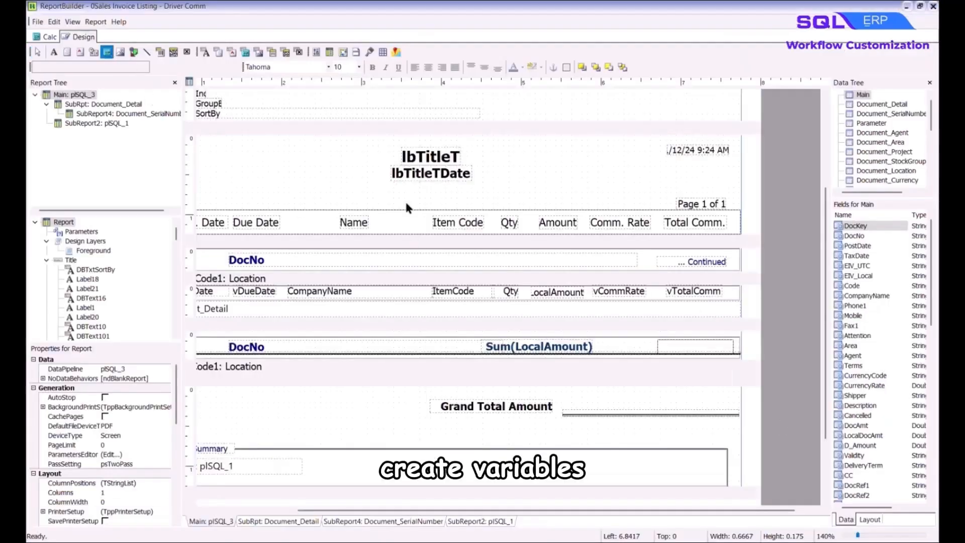
Step: Add a variable named vGTotalComm with data type Double in the group footer, beside Sum(LocalAmount) under Total Comm
left_click(672, 346)
scroll(175, 412, "down", 5)
left_click(121, 387)
type("vGTotalComm")
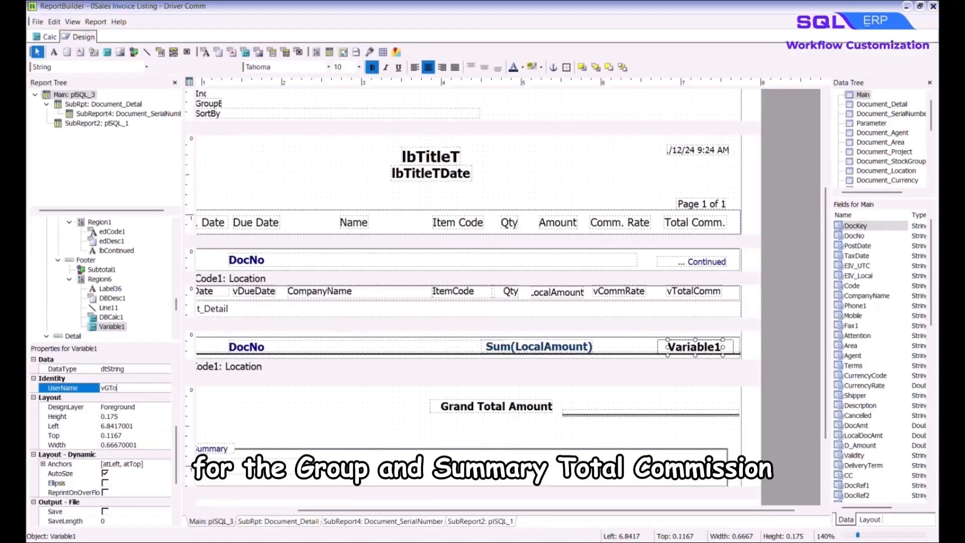
key("Return")
left_click(146, 67)
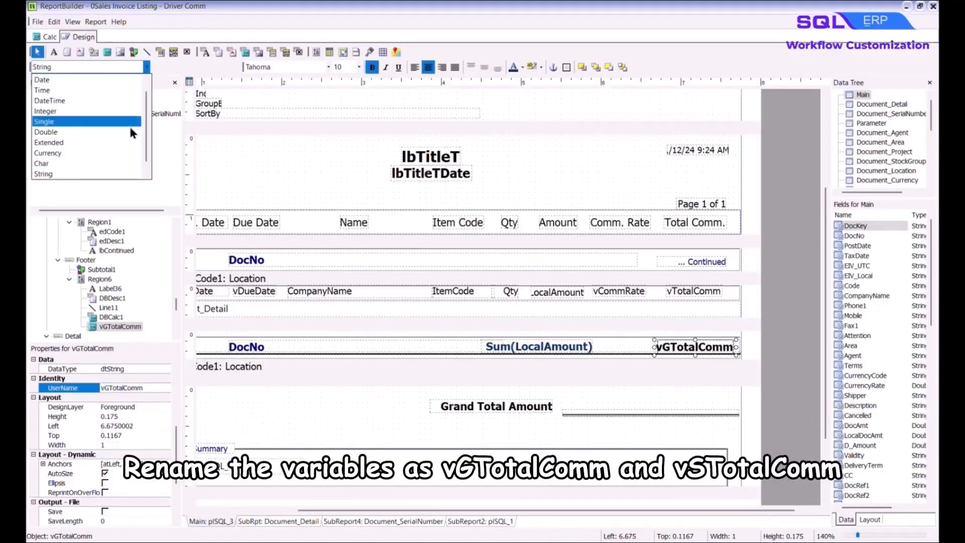
left_click(132, 132)
Step: Add a variable named vSTotalComm with data type Double in the Summary band, on the Grand Total Amount row
left_click(107, 53)
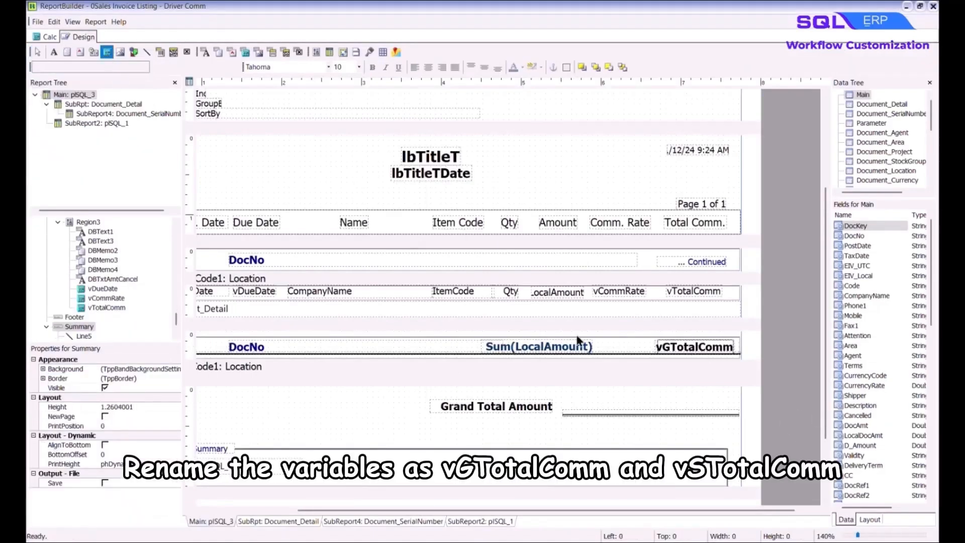
left_click(666, 402)
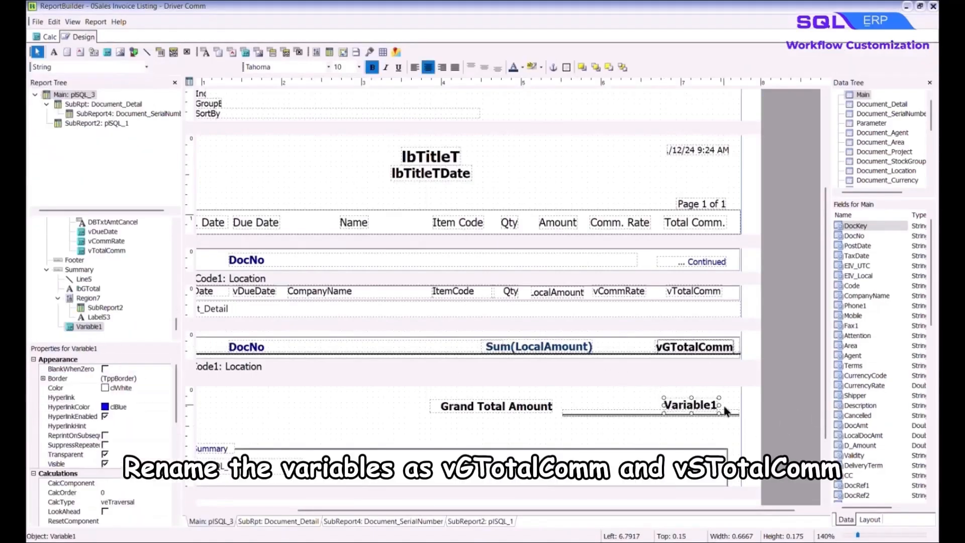
scroll(177, 402, "down", 5)
left_click(122, 379)
type("vSTotalComm")
key("Return")
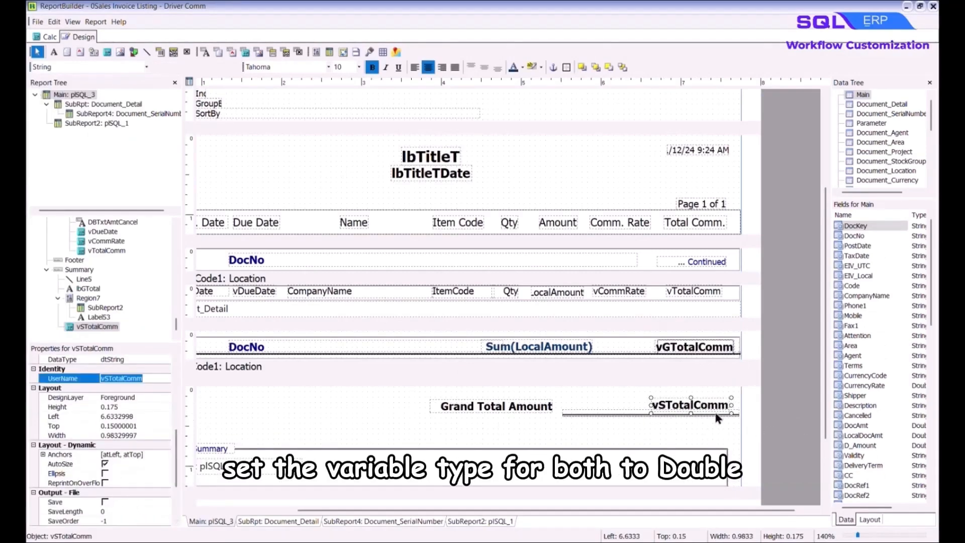
left_click(146, 67)
left_click(56, 121)
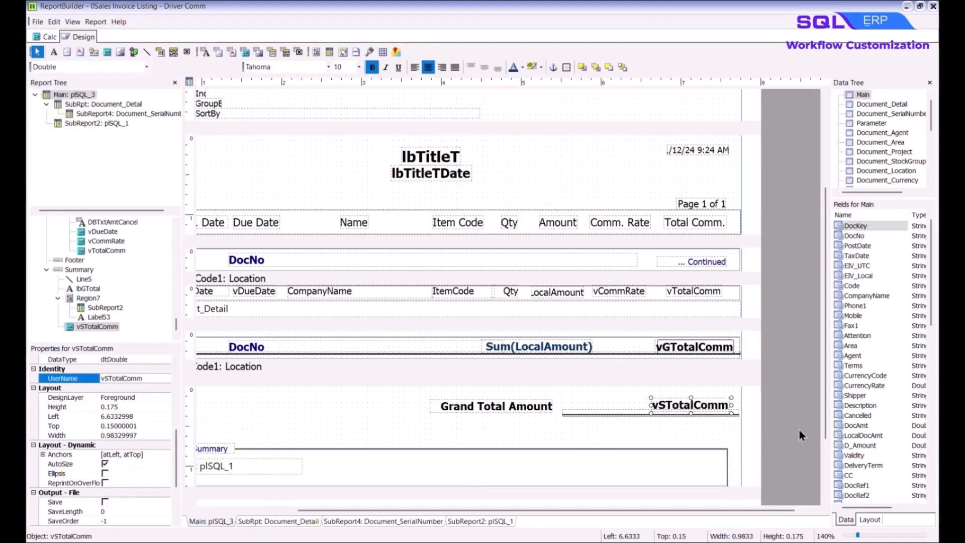
Step: Reopen vTotalComm's calculation and add the line VariableName.Value = VariableName.Value + Value; below the rounding formula
left_click(712, 297)
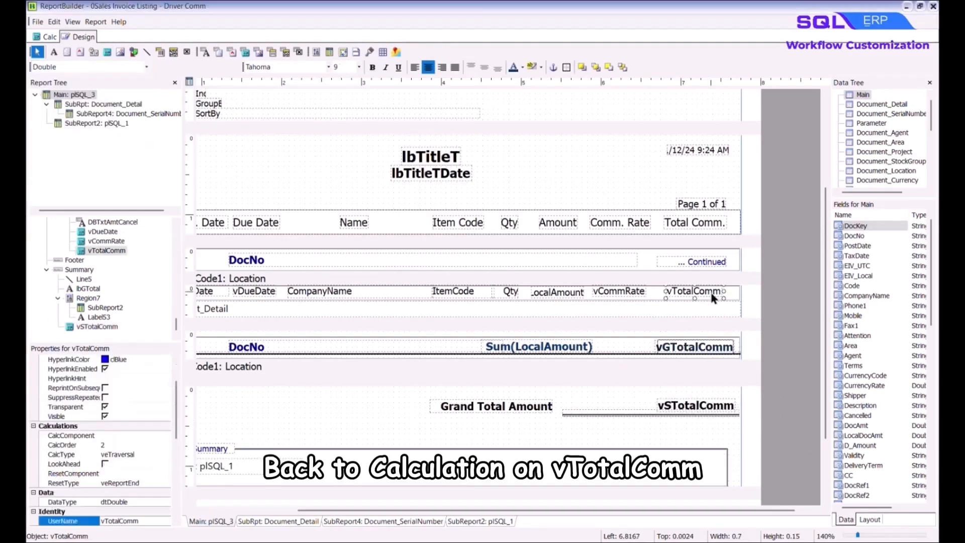
right_click(713, 297)
left_click(739, 376)
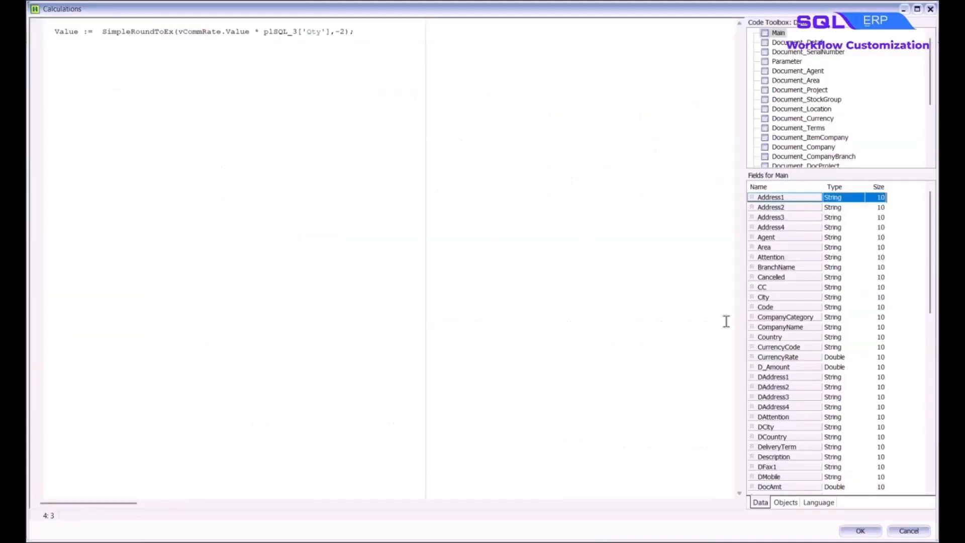
type("VariableName.Value = VariableName.Value + Value;")
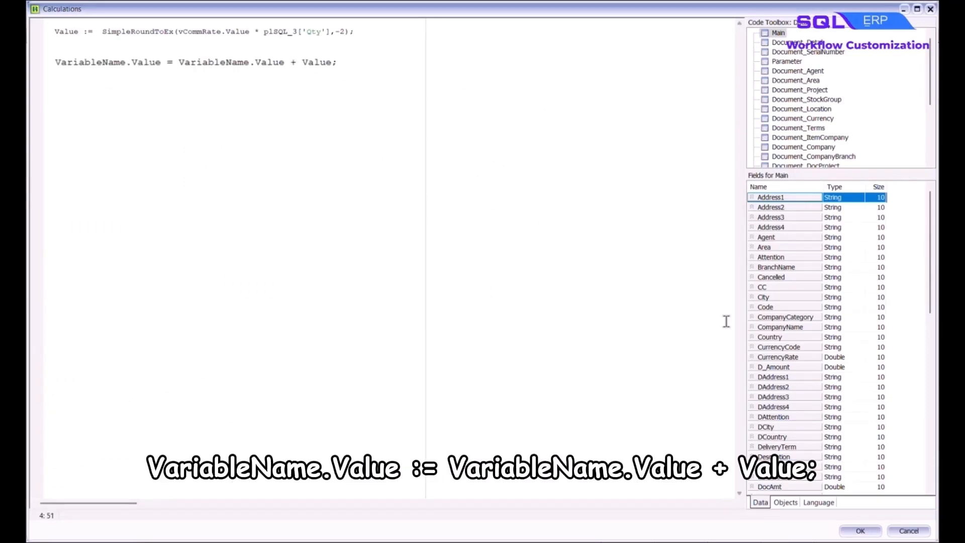
left_click(727, 322)
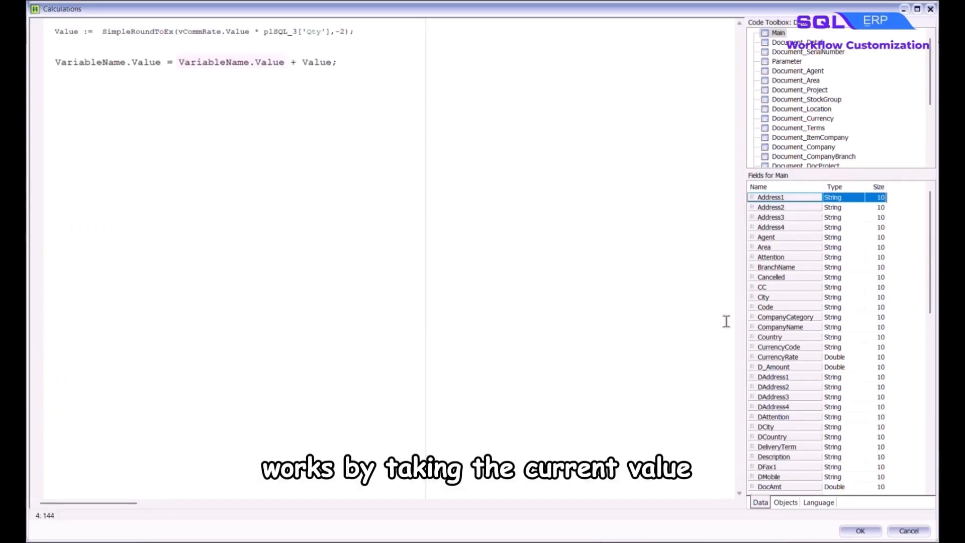